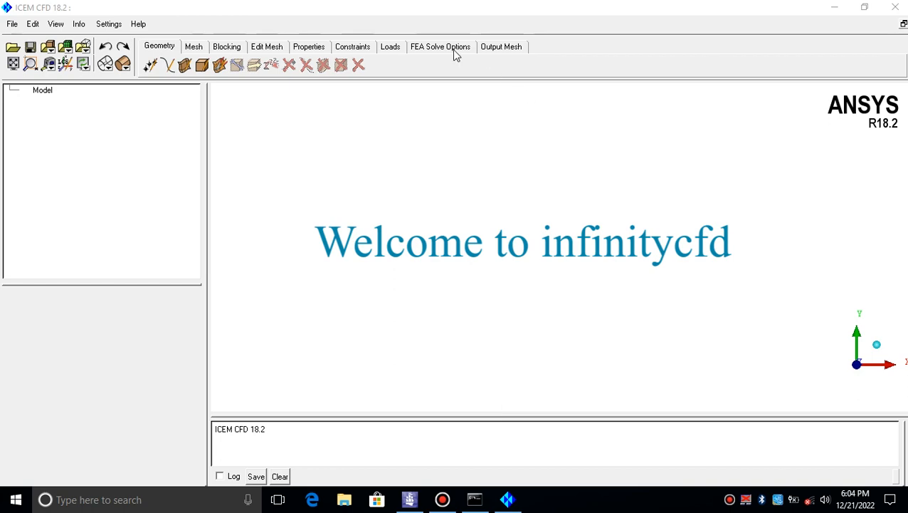
left_click(419, 9)
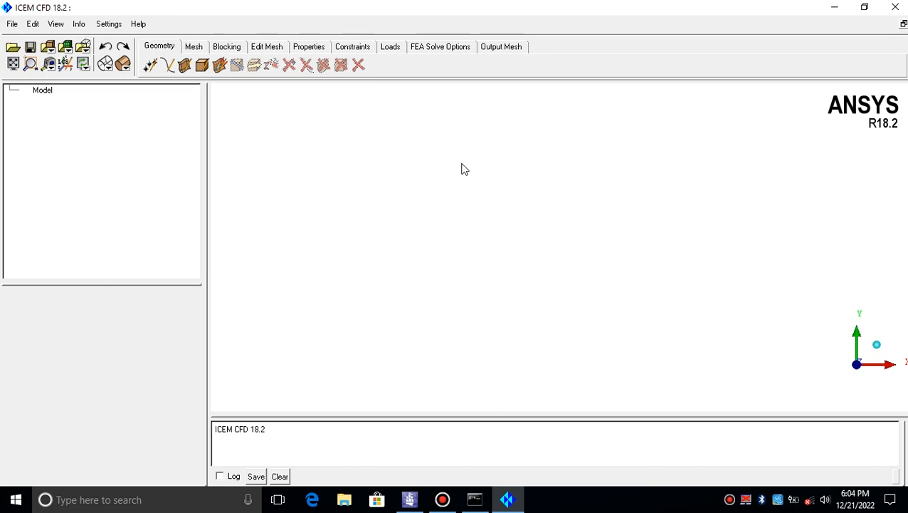
left_click(370, 8)
left_click(356, 231)
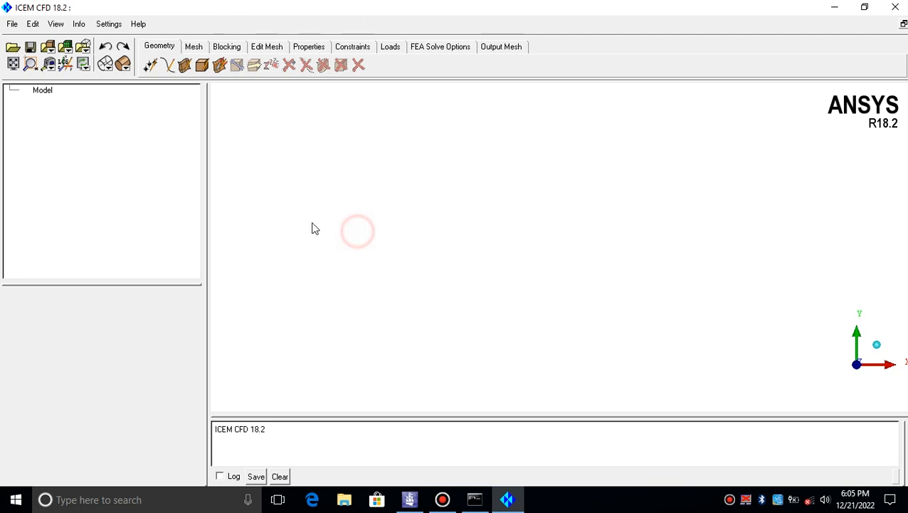
Import all twelve STL files from the All parts folder as faceted geometry, taking part names from file
left_click(13, 25)
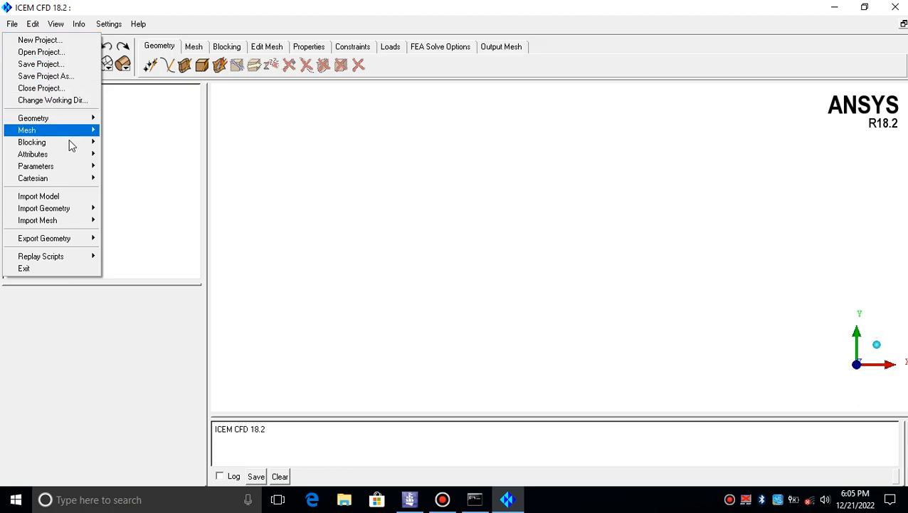
mouse_move(77, 208)
mouse_move(142, 209)
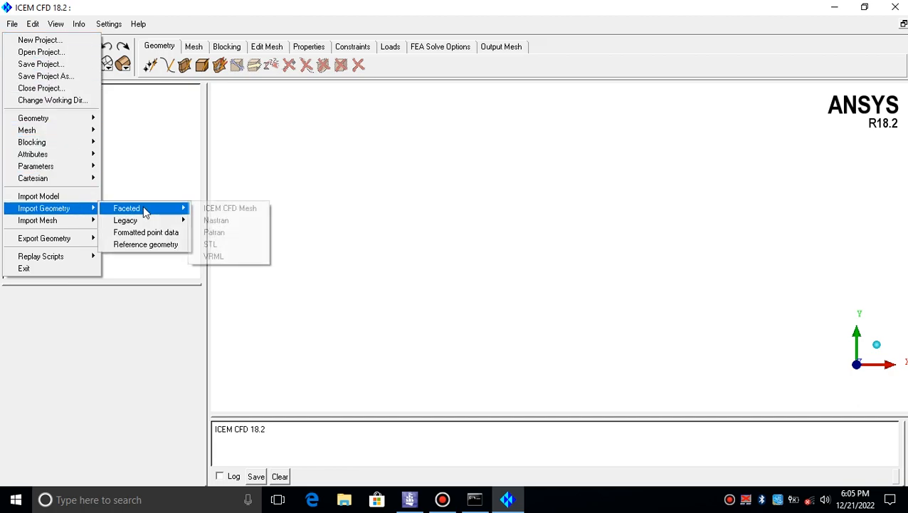
left_click(229, 245)
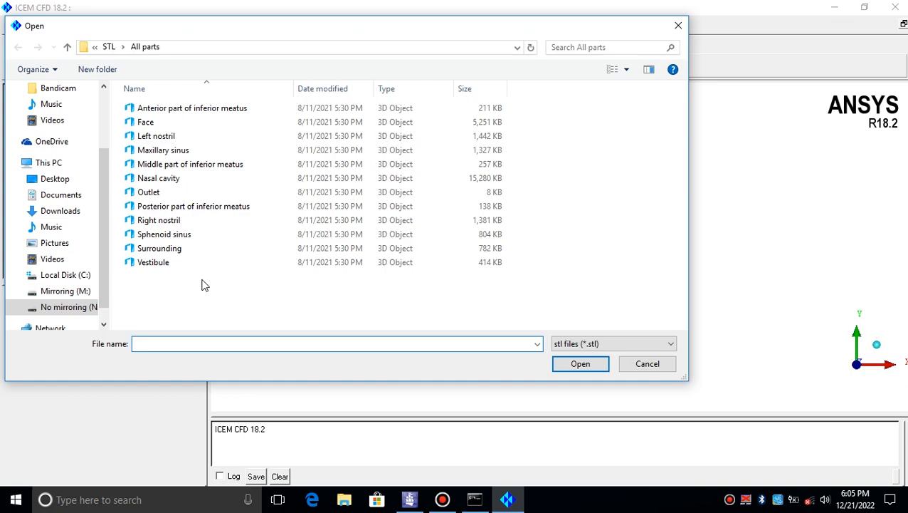
left_click_drag(150, 296, 179, 107)
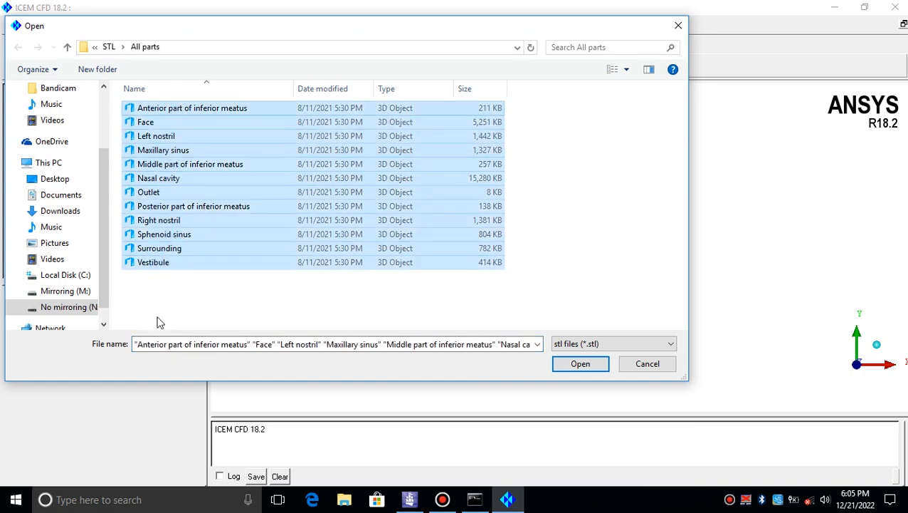
left_click(154, 312)
left_click_drag(148, 306, 169, 91)
left_click(578, 364)
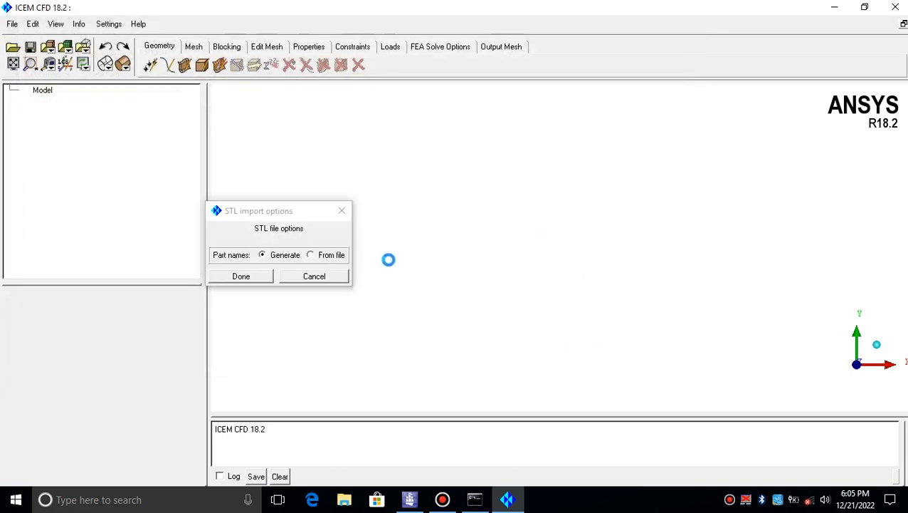
left_click(329, 254)
left_click(258, 276)
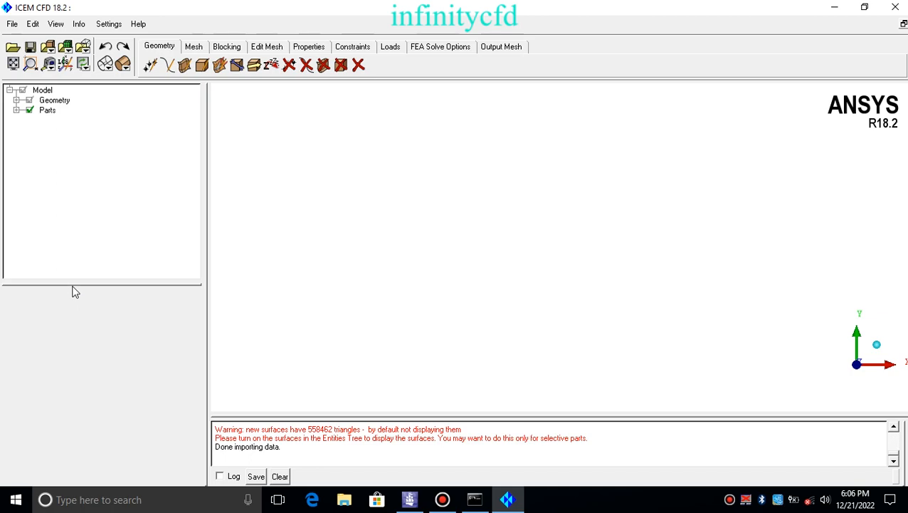
Turn on display of the imported surfaces and render them with solid shading
left_click(16, 101)
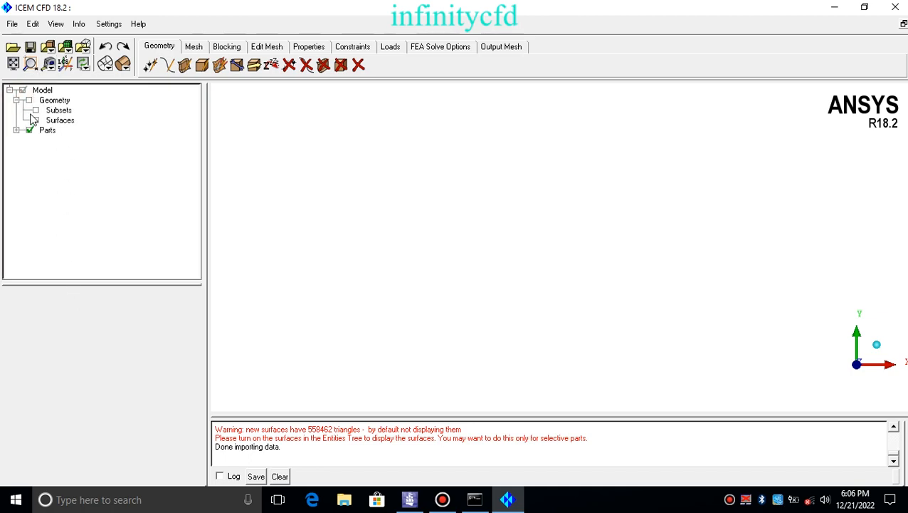
left_click(36, 119)
left_click(16, 131)
left_click(17, 130)
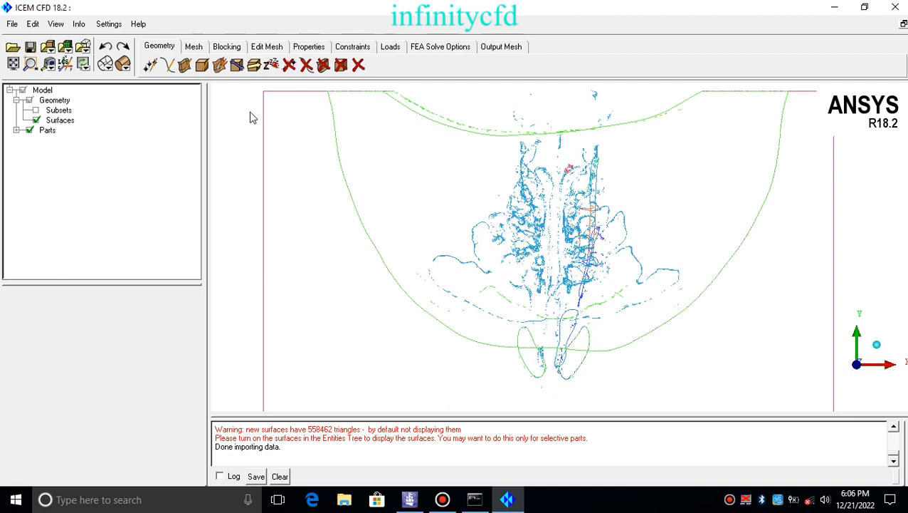
left_click(124, 66)
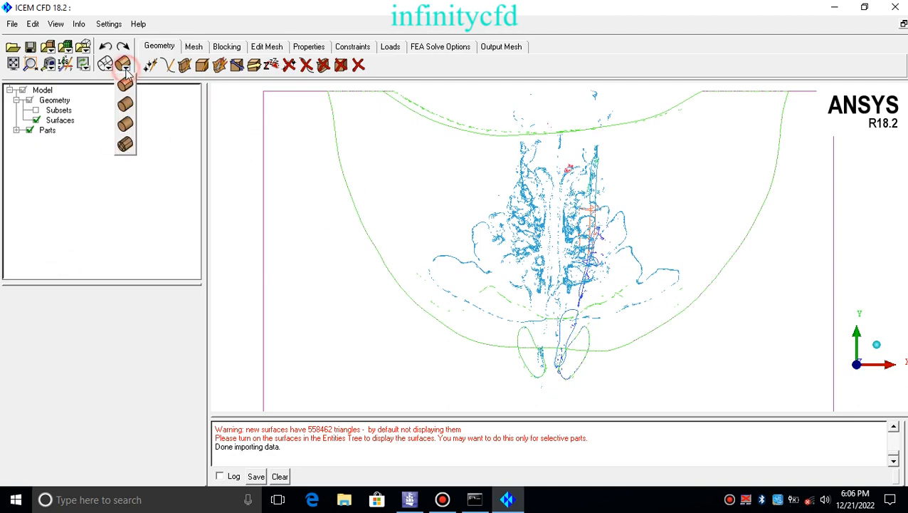
left_click(125, 126)
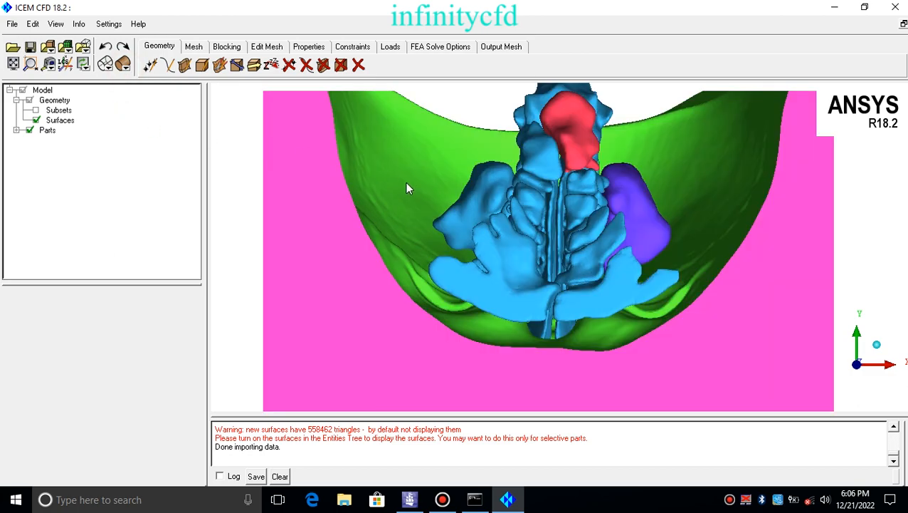
Change the surfaces' display mode to Transparent
scroll(406, 184, "up", 4)
scroll(471, 192, "down", 6)
left_click_drag(475, 223, 354, 104)
scroll(535, 173, "up", 3)
scroll(537, 178, "up", 5)
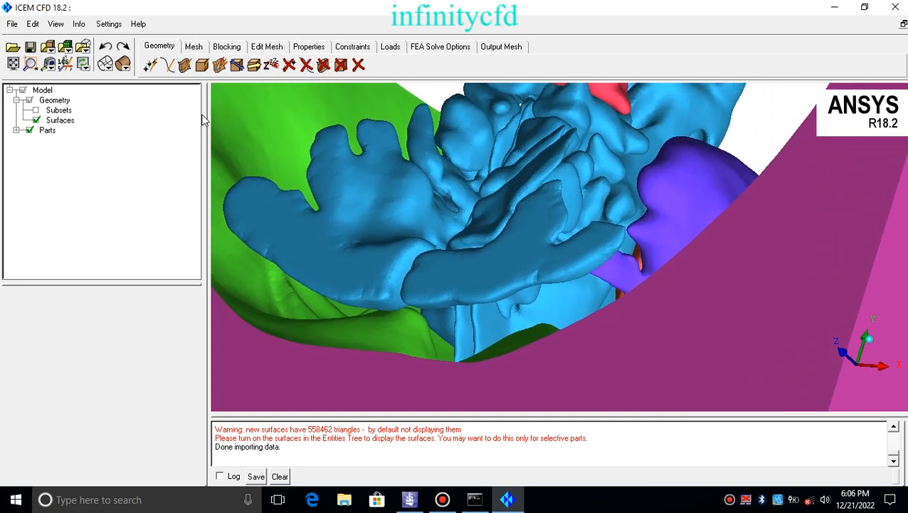
left_click(124, 64)
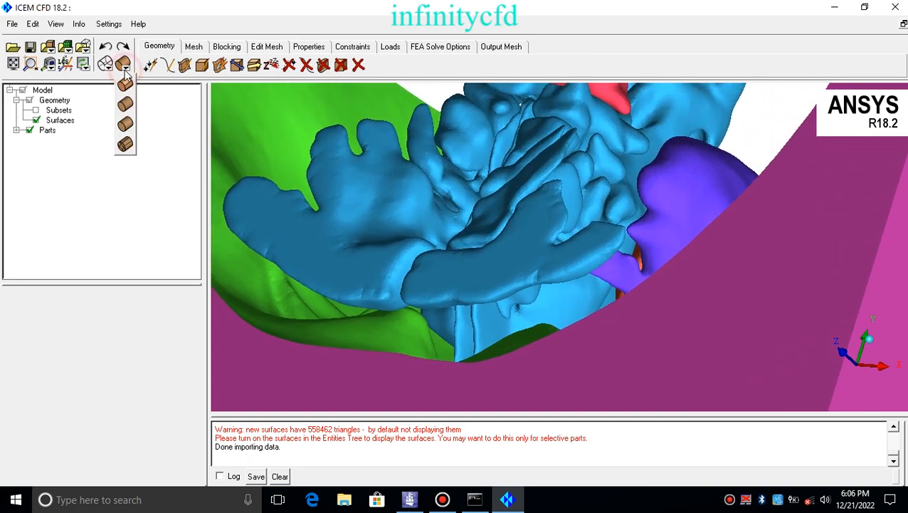
left_click(124, 106)
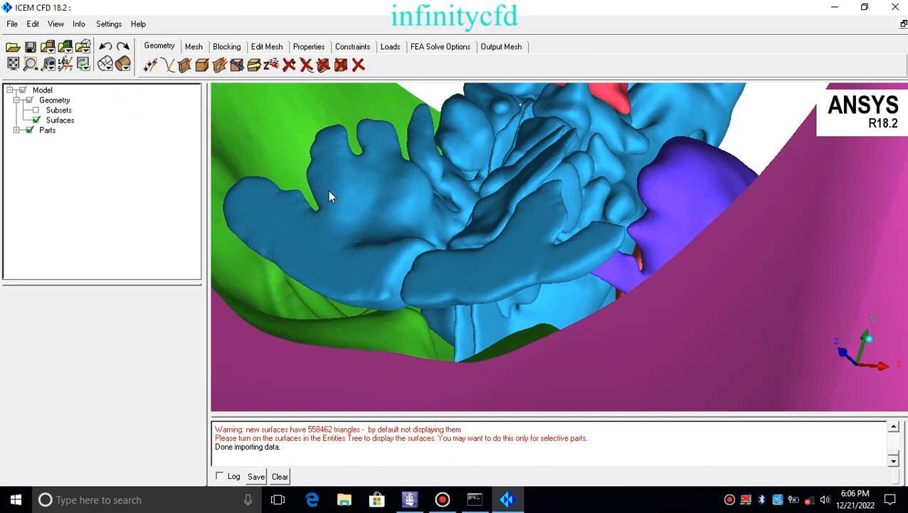
scroll(492, 232, "down", 8)
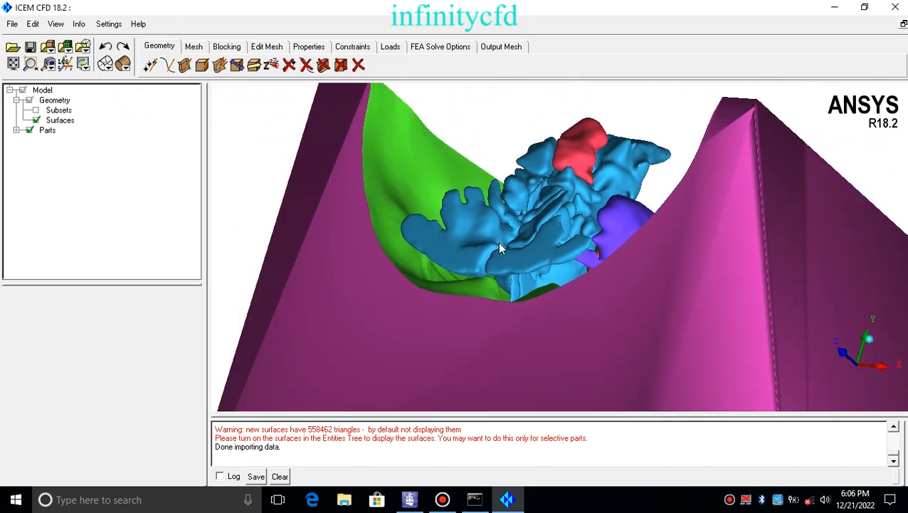
scroll(560, 193, "down", 2)
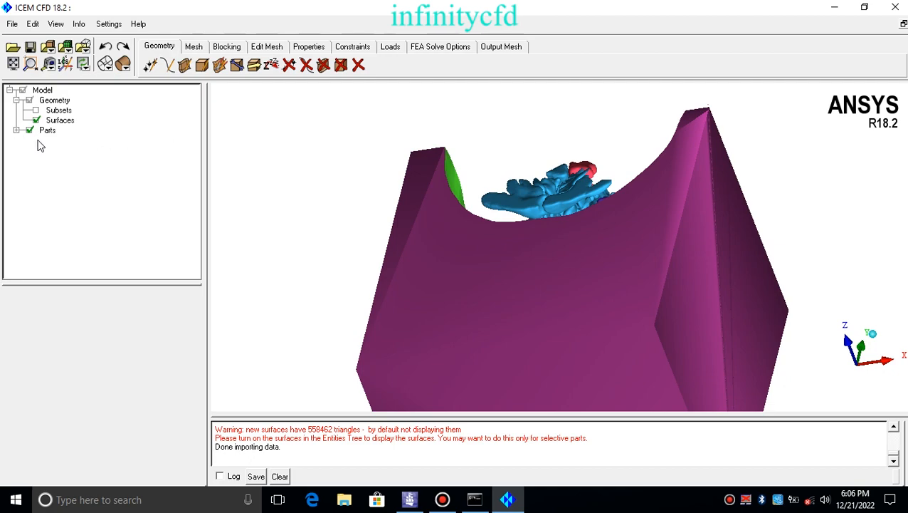
right_click(55, 121)
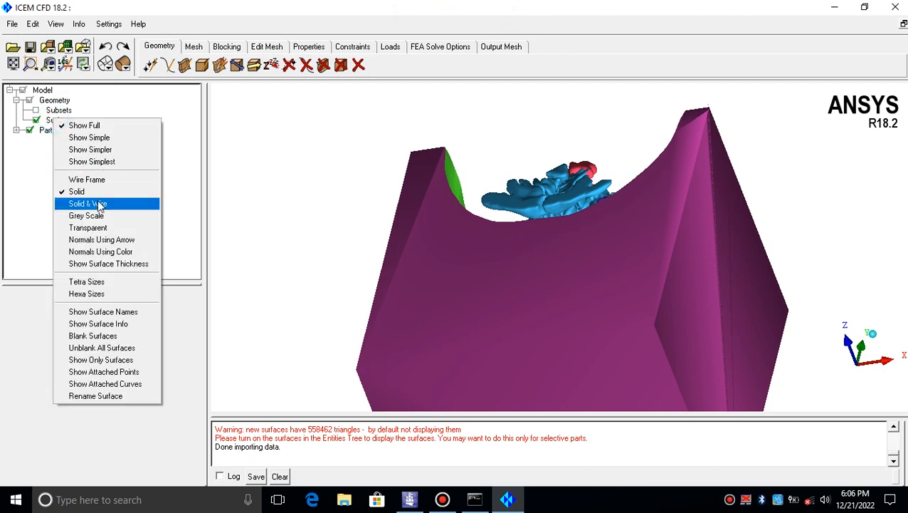
left_click(110, 227)
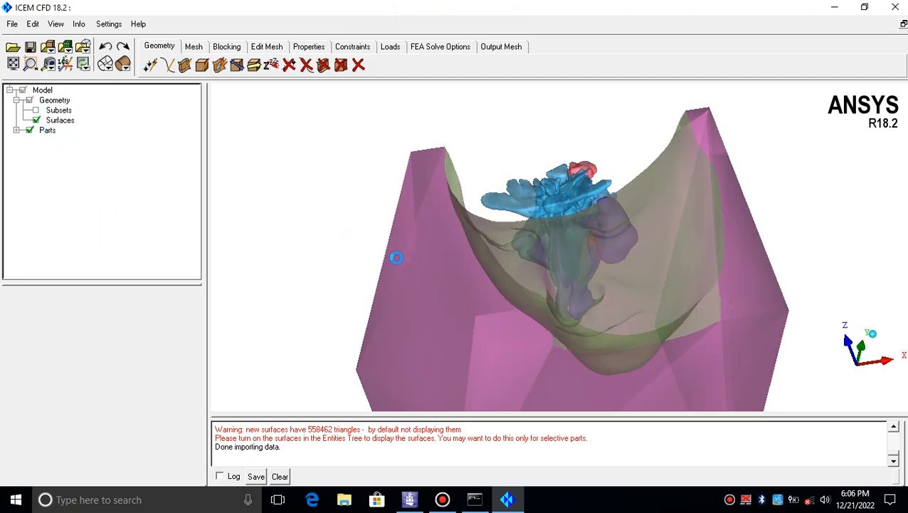
Expand the Parts list in the model tree and enlarge the tree pane
left_click_drag(499, 121, 411, 180)
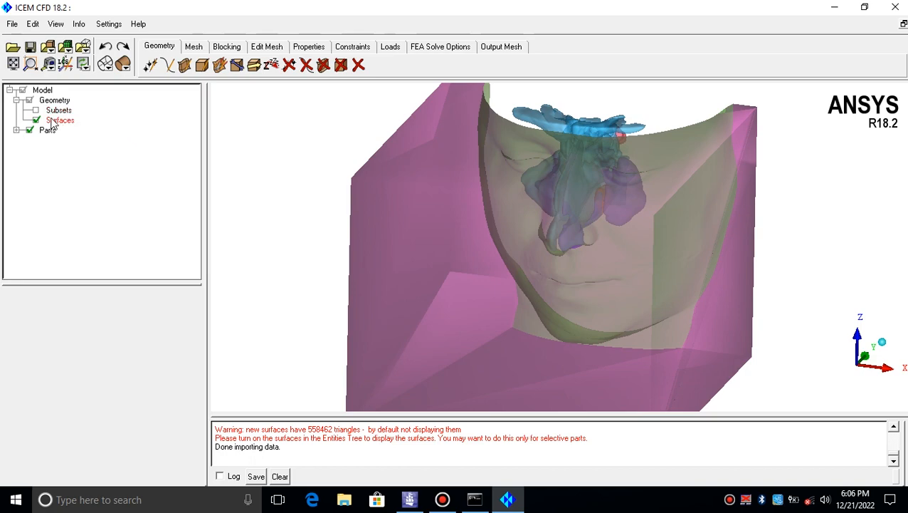
left_click(16, 130)
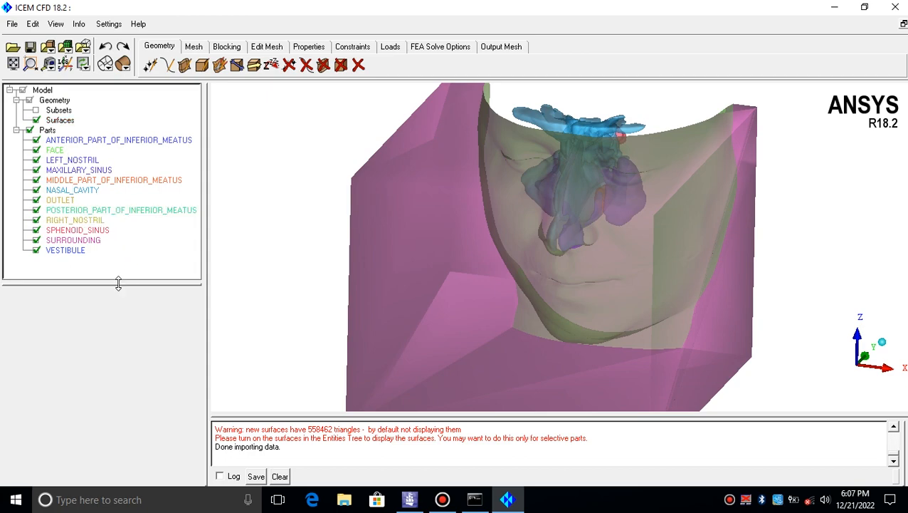
left_click_drag(118, 283, 123, 333)
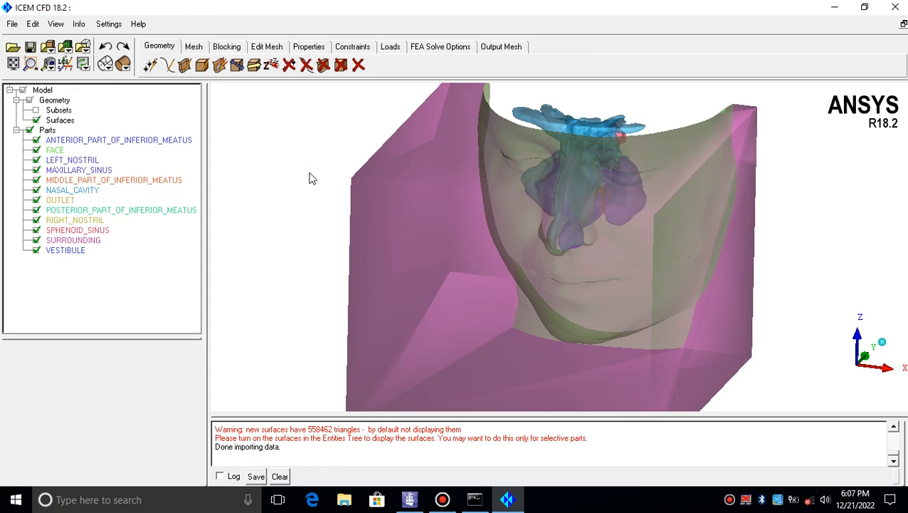
Open Global Mesh Setup and apply the global mesh size with scale factor 1.0
left_click(202, 46)
left_click(150, 64)
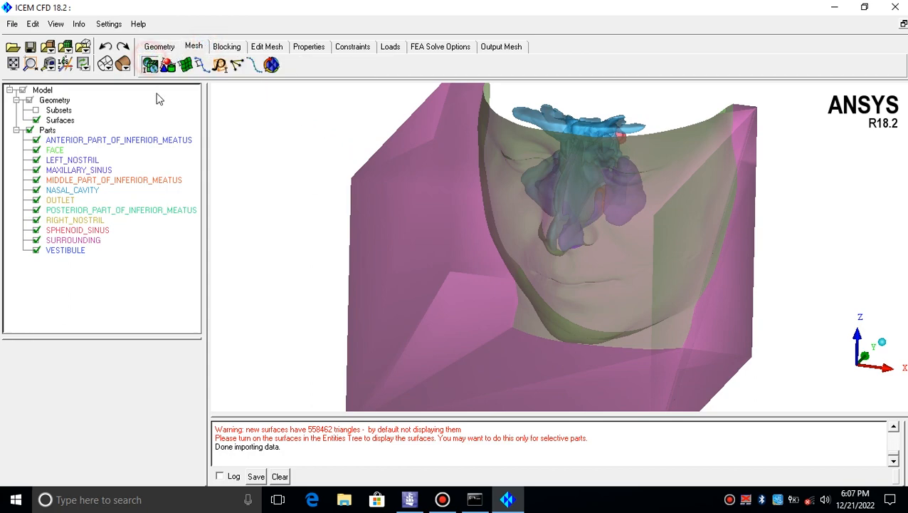
left_click_drag(127, 341, 134, 151)
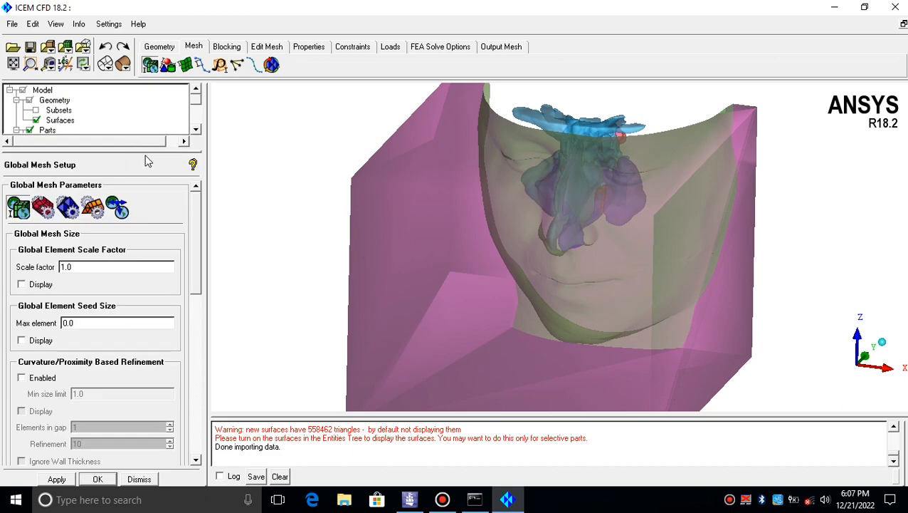
mouse_move(196, 233)
left_mouse_down()
mouse_move(197, 267)
mouse_move(203, 242)
left_mouse_up()
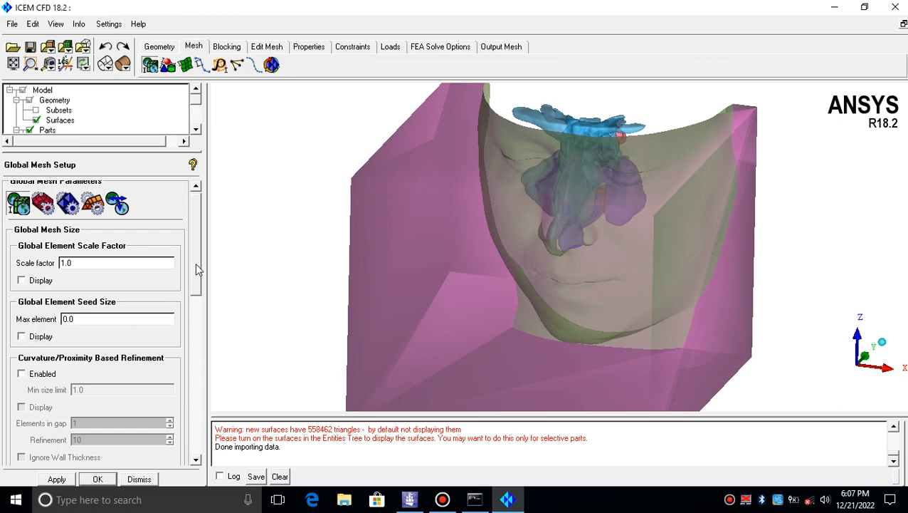
mouse_move(195, 263)
left_mouse_down()
mouse_move(193, 298)
mouse_move(186, 247)
left_mouse_up()
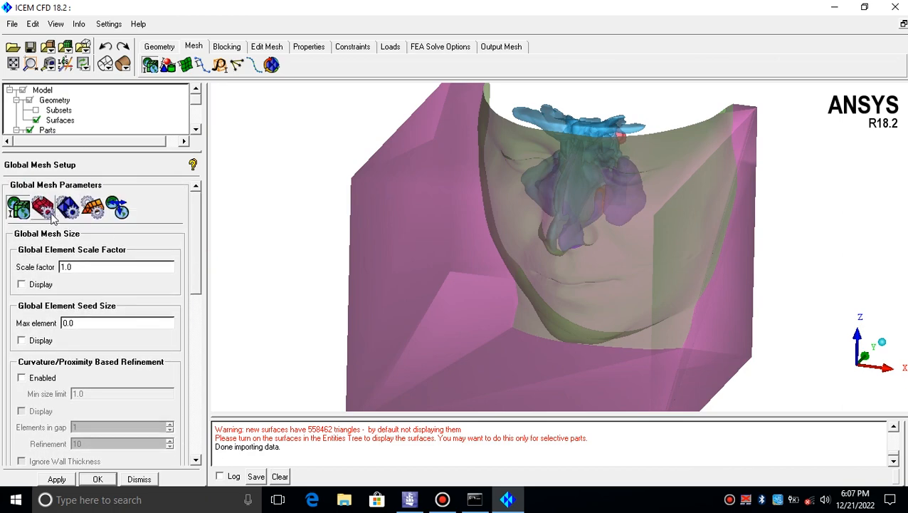
left_click(196, 241)
left_click(54, 478)
Compute a Tetra/Mixed Robust (Octree) volume mesh on all geometry, accepting autosizing
left_click(274, 65)
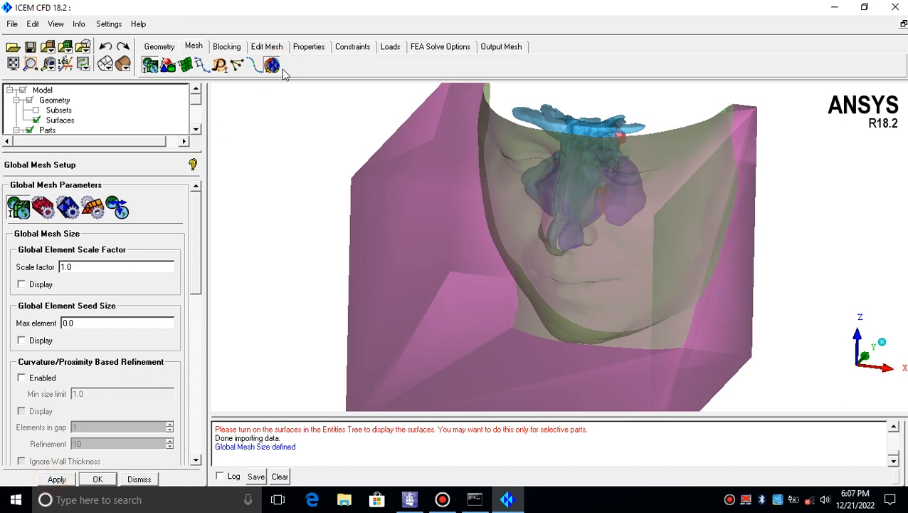
left_click(273, 65)
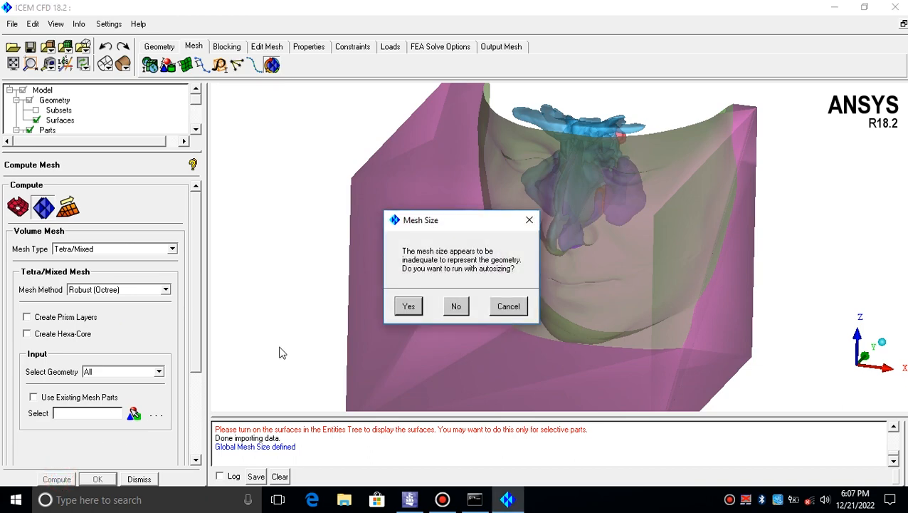
left_click(407, 305)
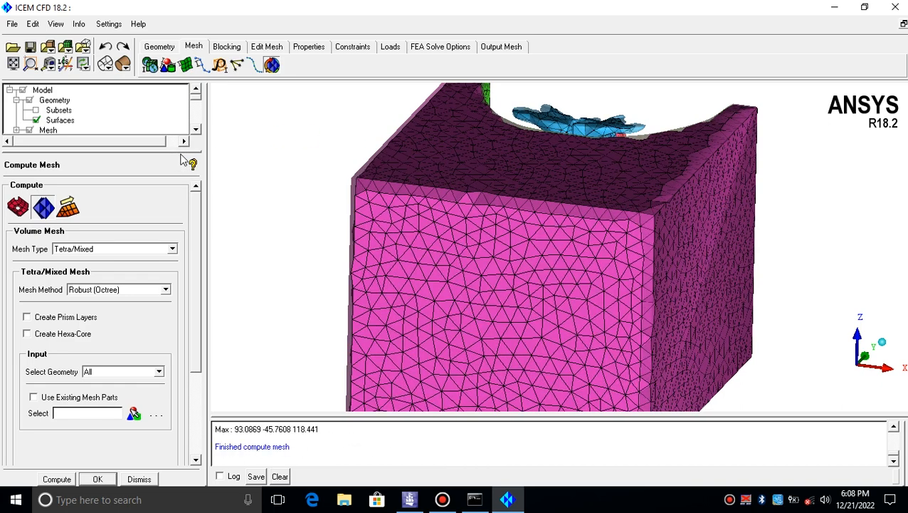
Examine the generated volume mesh and the parts listed in the model tree
left_click_drag(352, 245, 353, 356)
left_click_drag(510, 242, 448, 197)
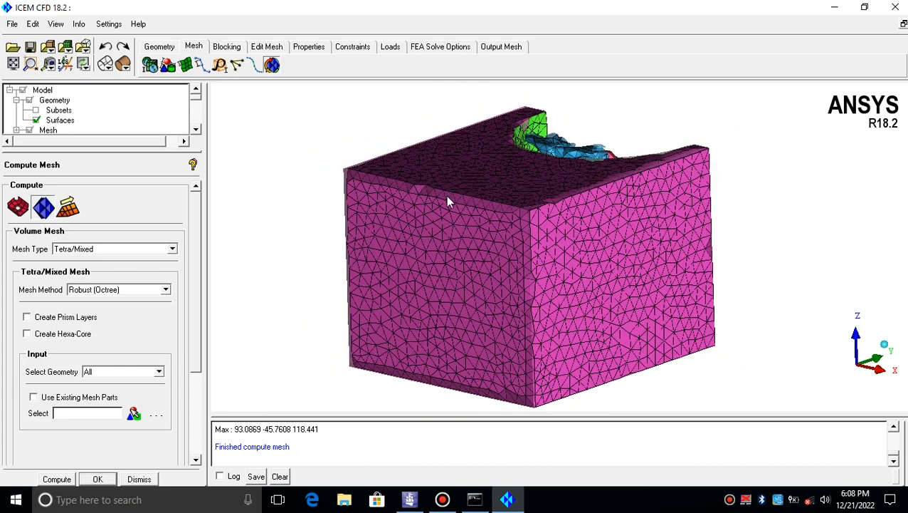
scroll(456, 193, "down", 3)
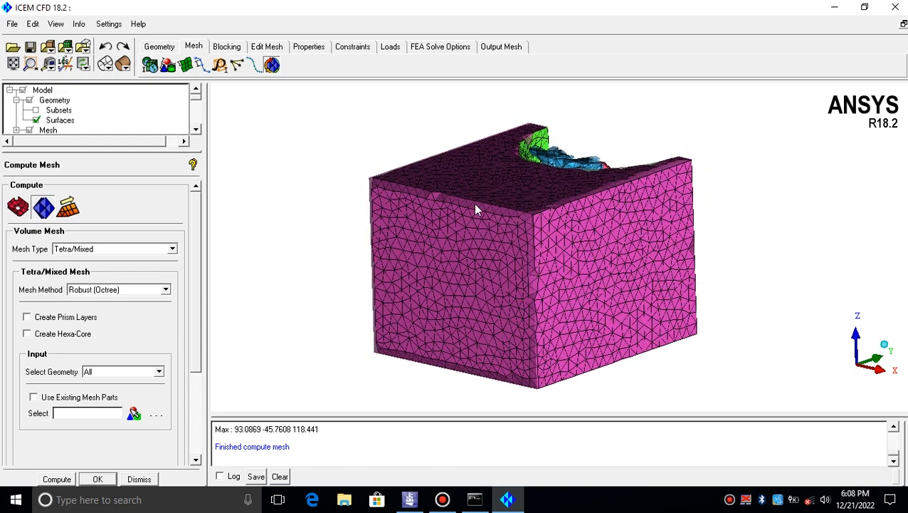
scroll(477, 208, "down", 3)
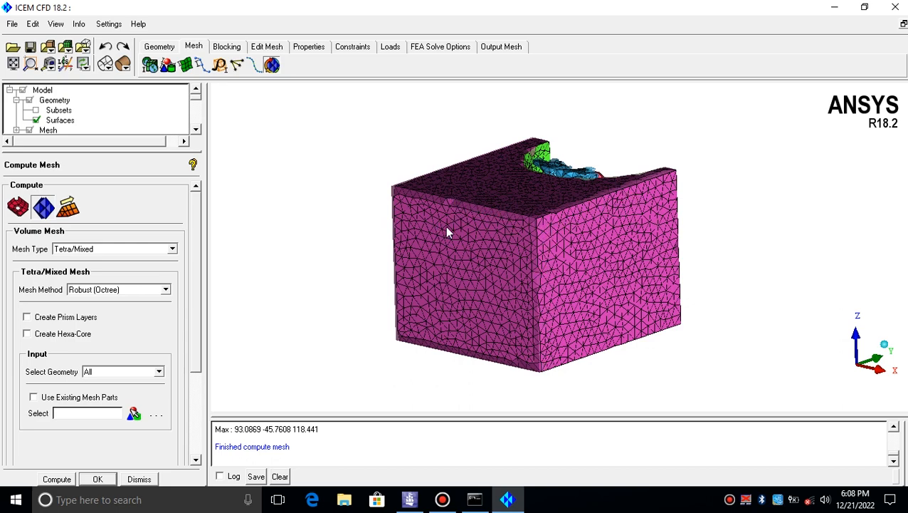
scroll(526, 220, "down", 4)
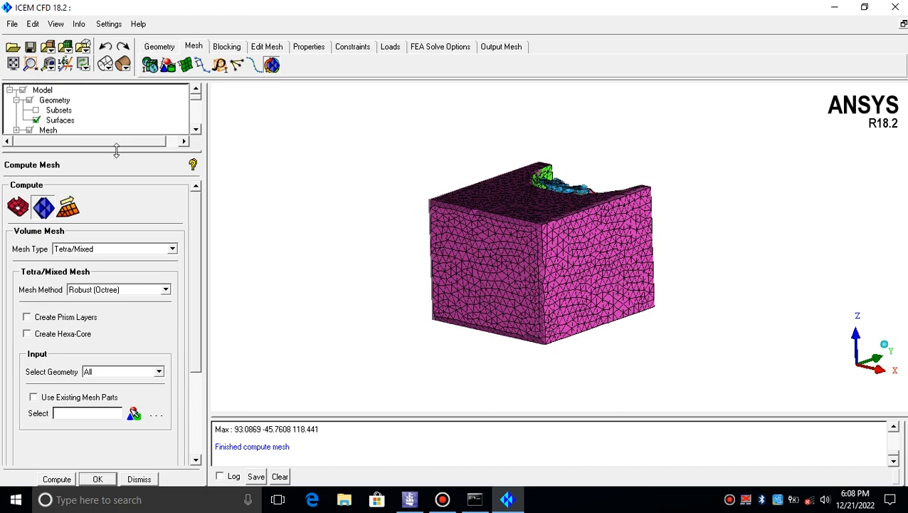
left_click_drag(116, 151, 113, 317)
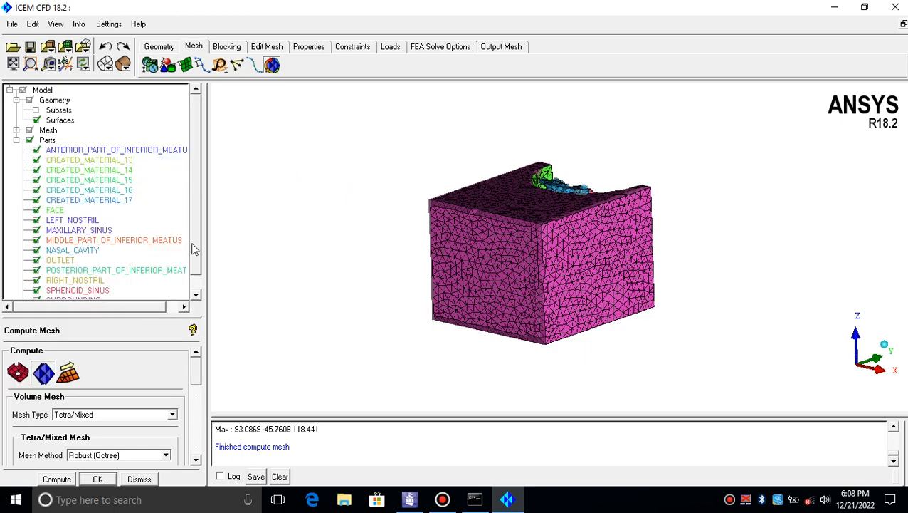
scroll(194, 249, "down", 1)
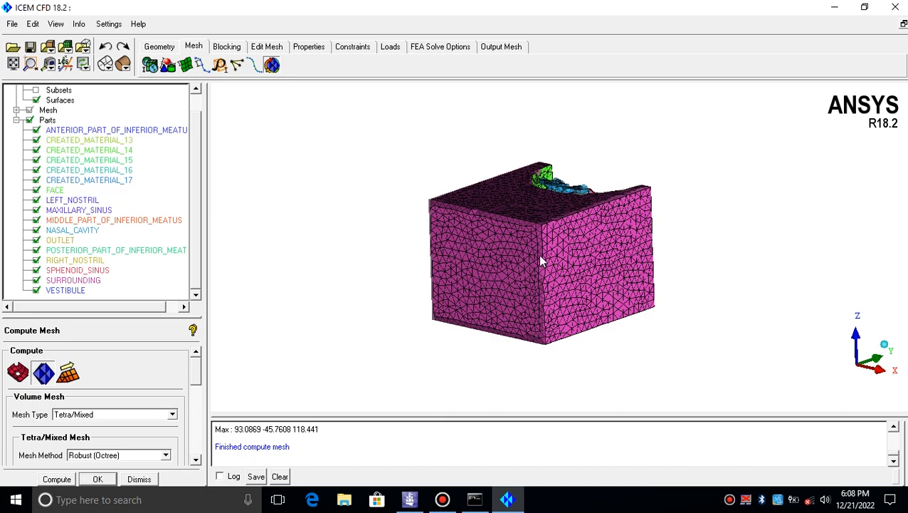
left_click_drag(549, 174, 541, 182)
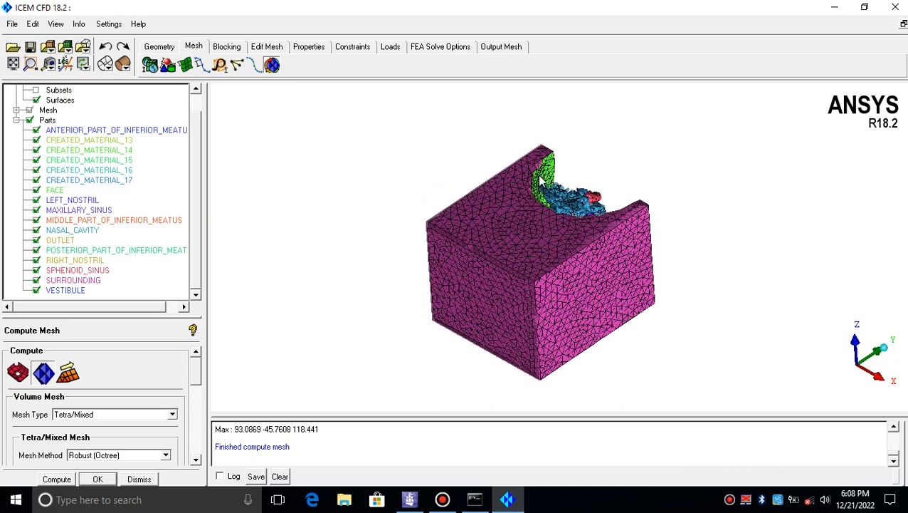
Zoom into the volume mesh near the nasal cavity and switch off the geometry surface display to view it
scroll(551, 163, "down", 5)
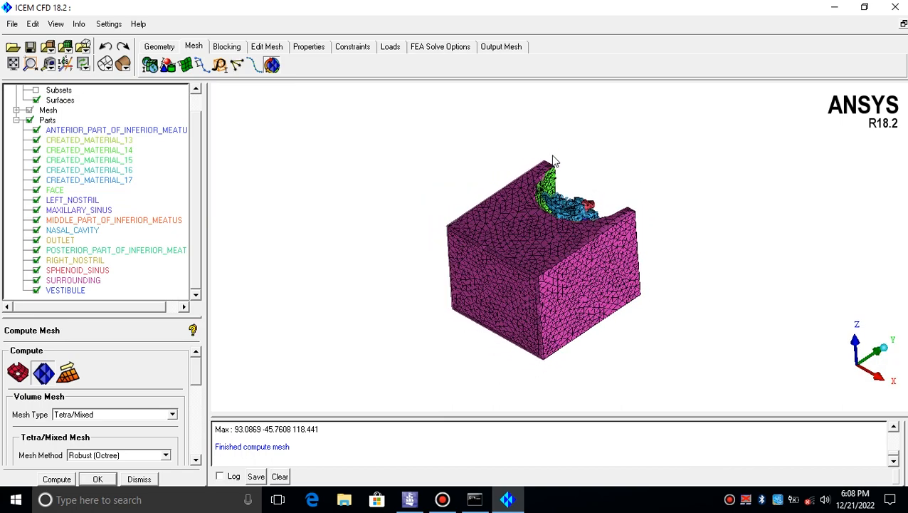
scroll(554, 164, "down", 1)
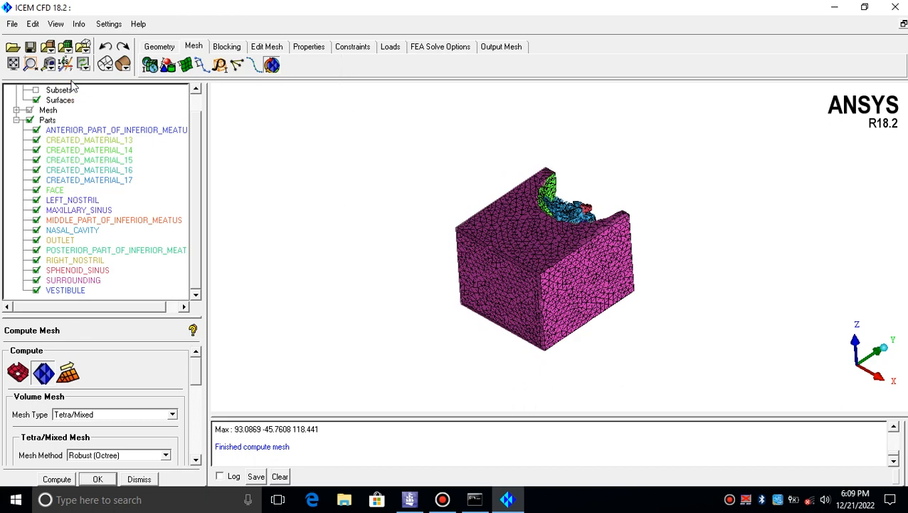
left_click(35, 100)
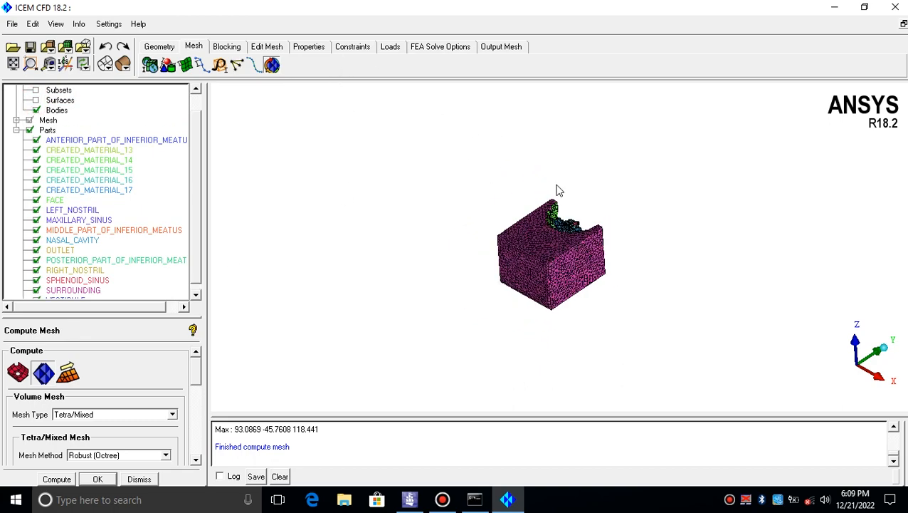
scroll(549, 178, "up", 3)
scroll(557, 190, "up", 5)
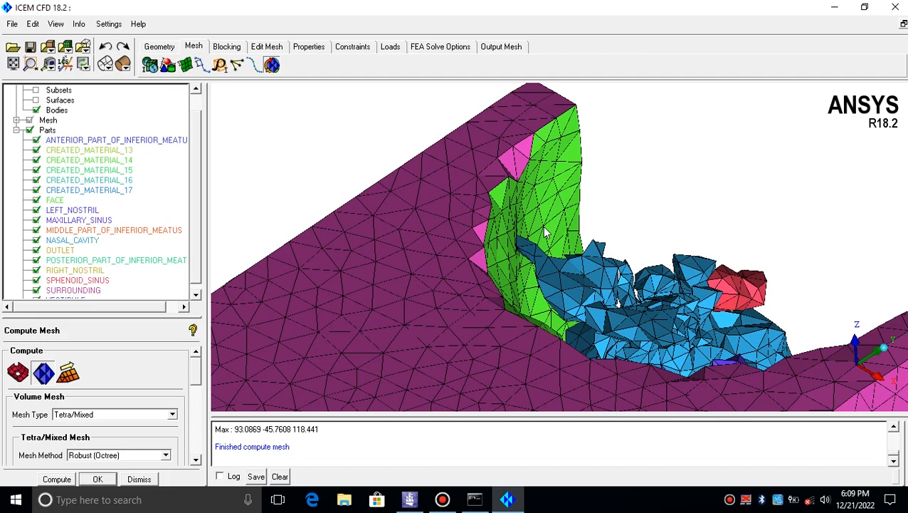
scroll(541, 239, "up", 4)
left_click_drag(541, 238, 582, 215)
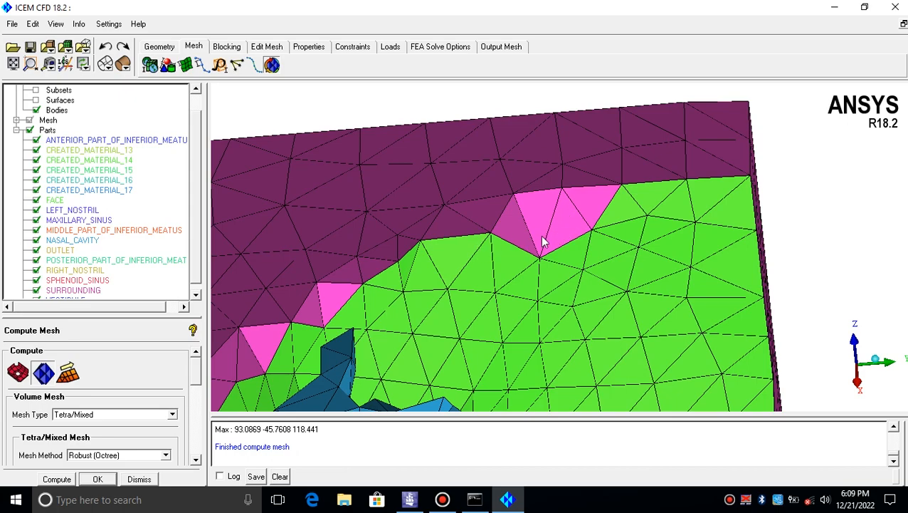
left_click_drag(483, 256, 299, 193)
left_click_drag(192, 232, 198, 294)
Temporarily hide the SURROUNDING and FACE parts to inspect the mesh inside the domain
left_click(35, 281)
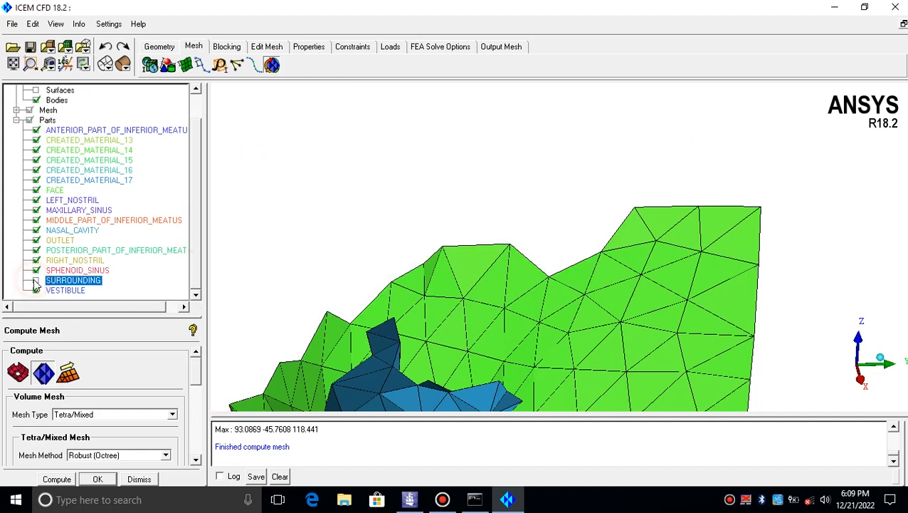
left_click(36, 190)
left_click(35, 190)
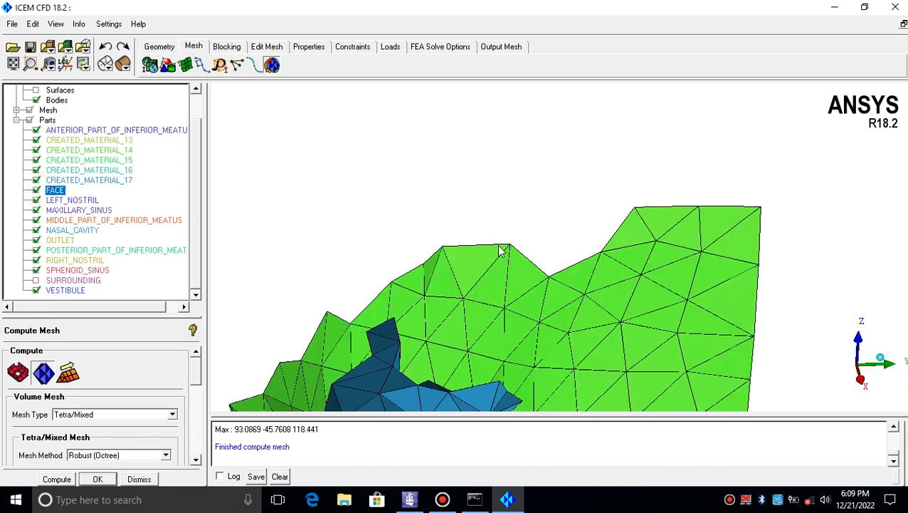
scroll(197, 236, "up", 2)
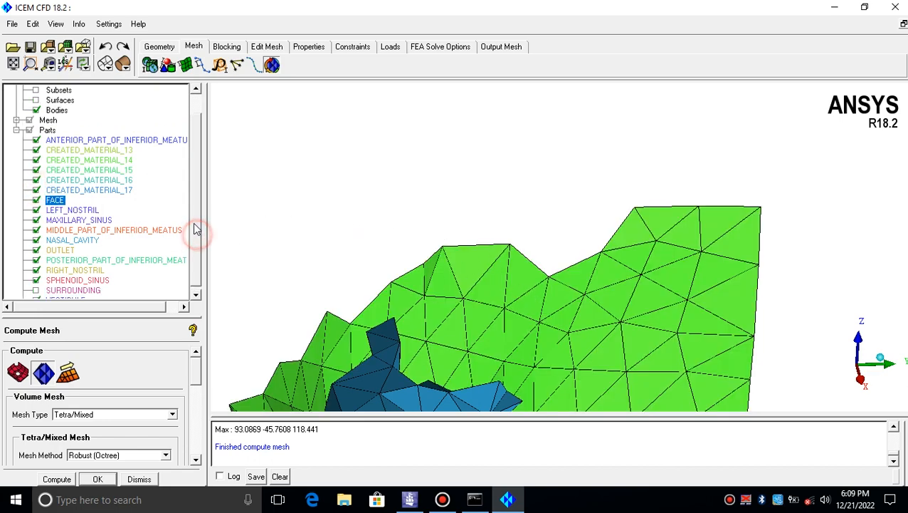
scroll(182, 255, "down", 2)
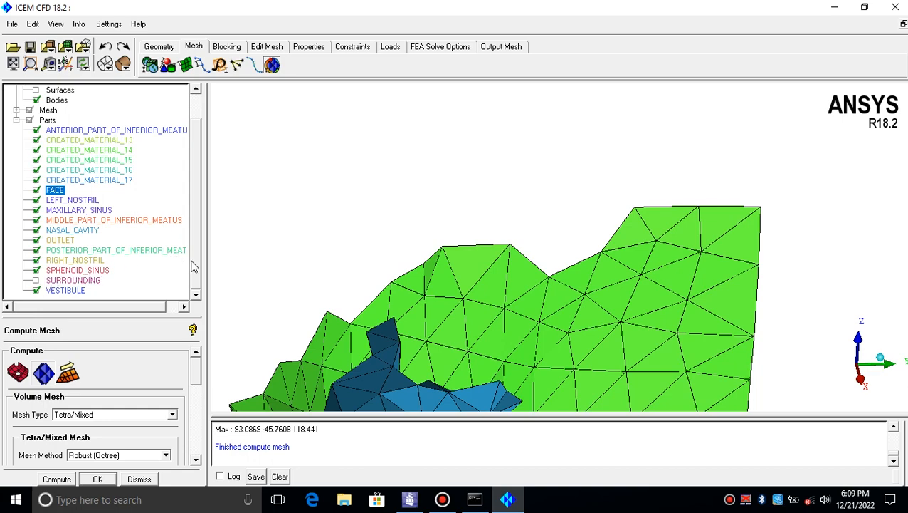
left_click(73, 279)
left_click(36, 279)
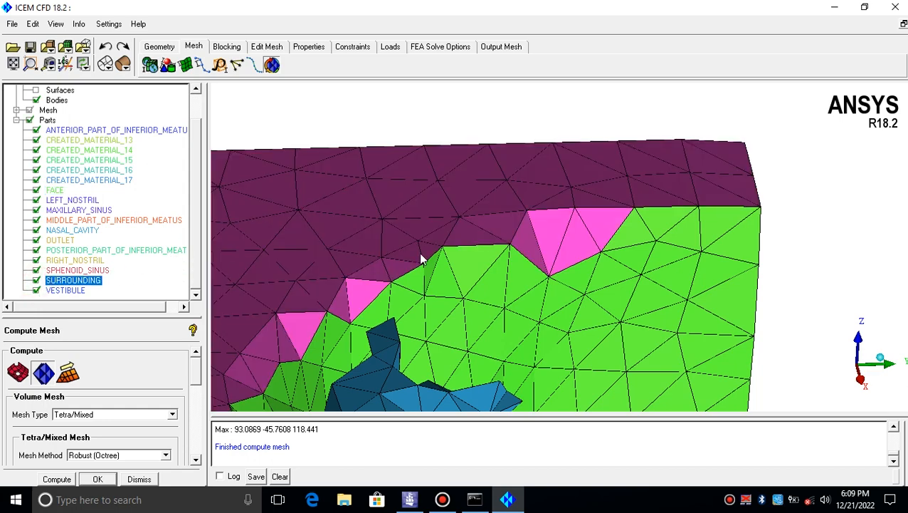
left_click_drag(420, 259, 548, 207)
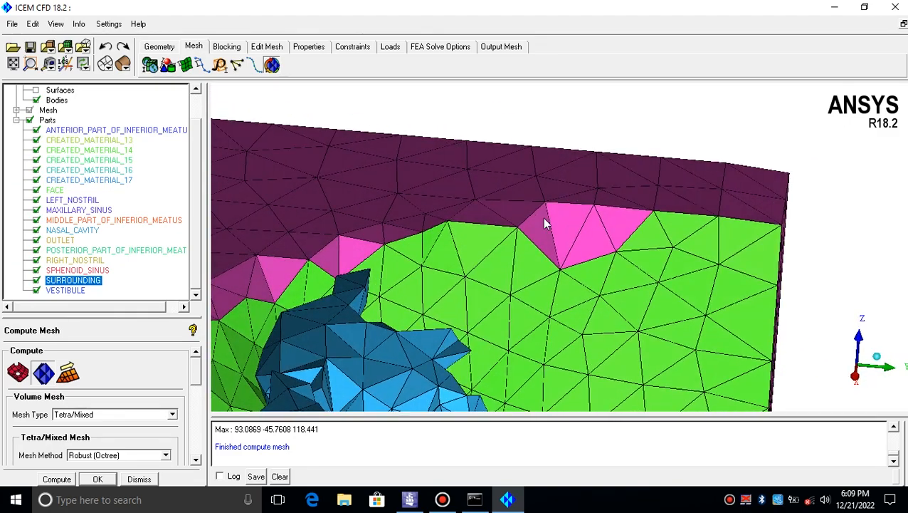
scroll(195, 227, "up", 1)
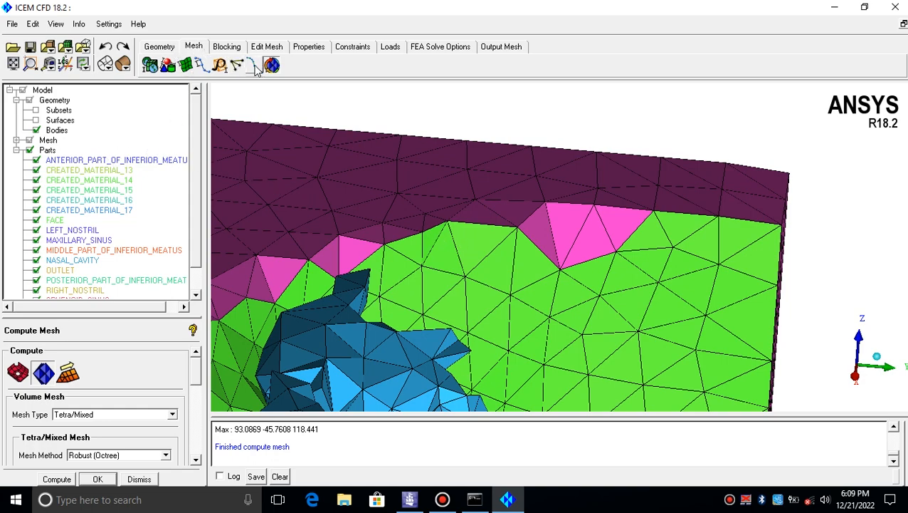
Start Extract Curves from Surfaces and show the geometry surfaces as transparent
left_click(164, 49)
left_click(181, 64)
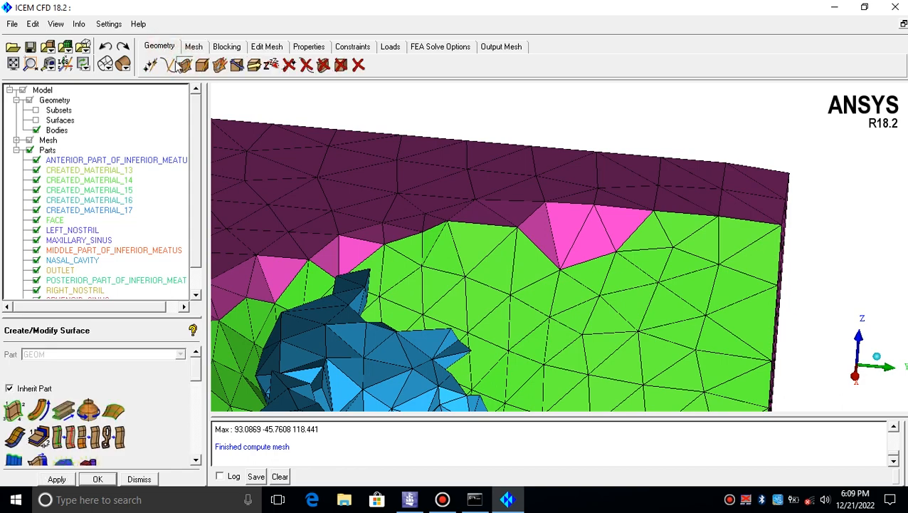
left_click(167, 65)
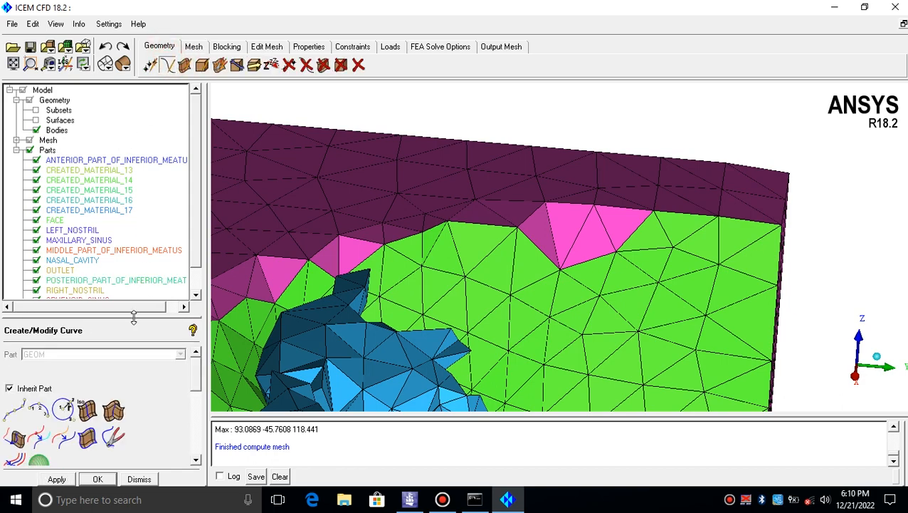
left_click_drag(133, 317, 133, 165)
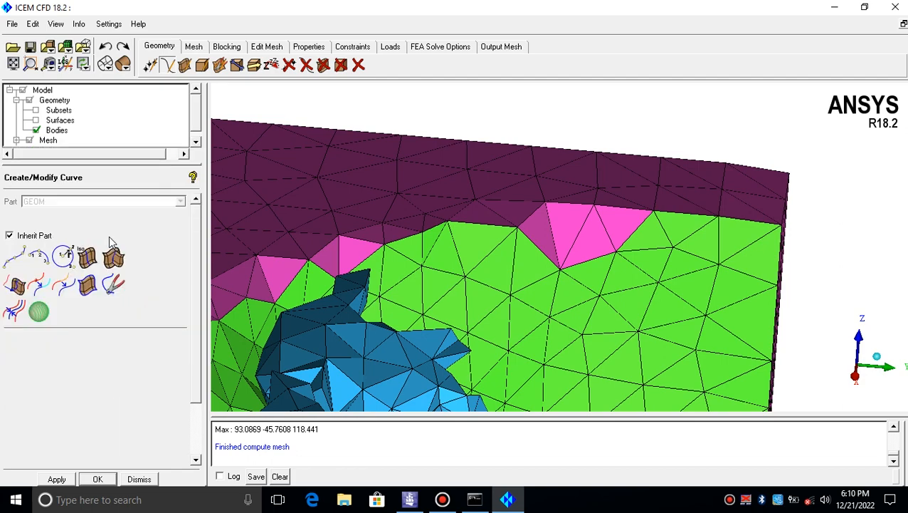
left_click(89, 286)
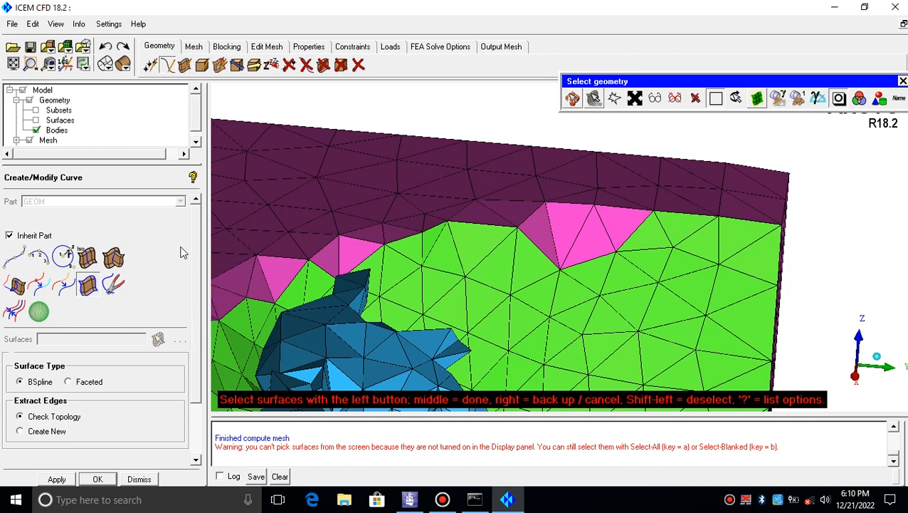
left_click(35, 119)
right_click(51, 120)
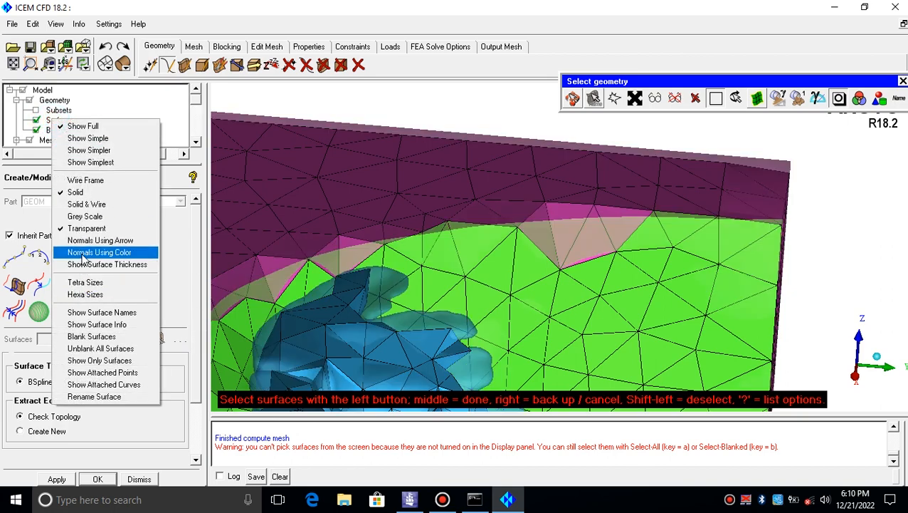
left_click(84, 227)
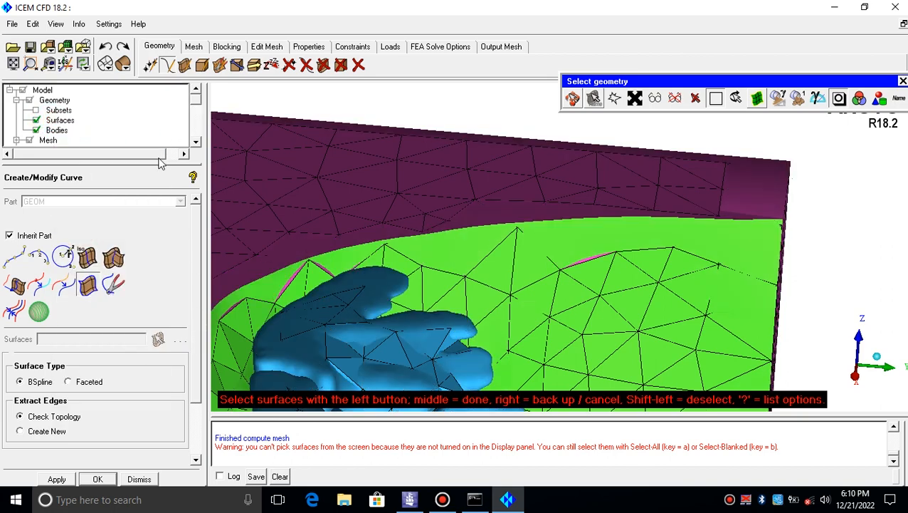
Hide the mesh, extract curves from all surfaces, and turn off the surface display
left_click_drag(160, 166, 98, 185)
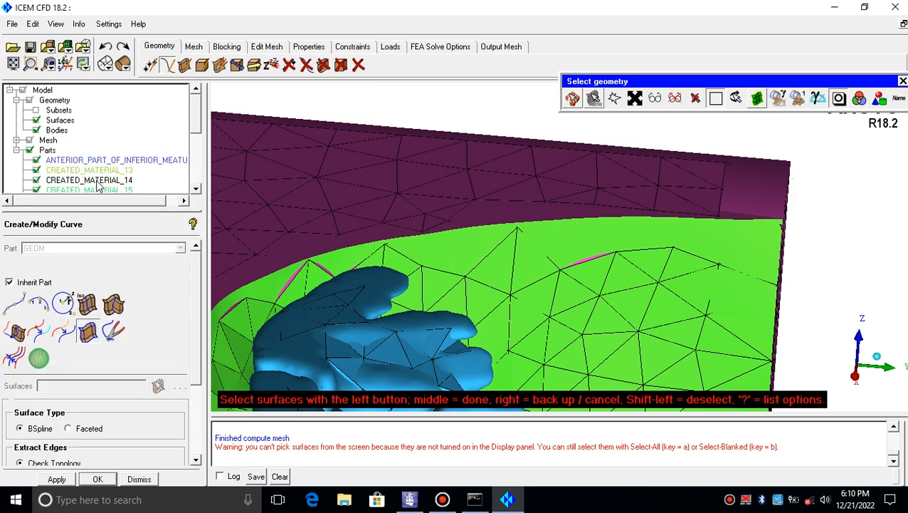
left_click(29, 140)
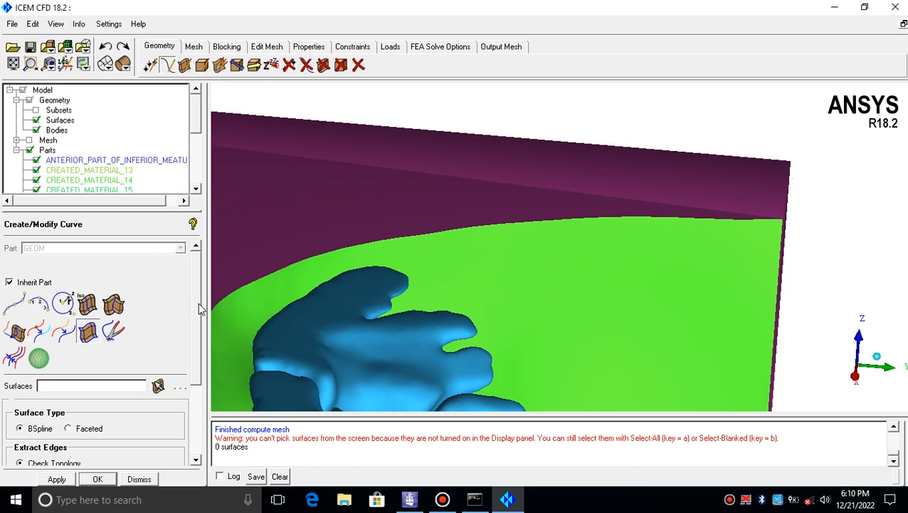
mouse_move(197, 304)
left_mouse_down()
mouse_move(198, 414)
mouse_move(201, 296)
left_mouse_up()
left_click_drag(318, 242, 220, 246)
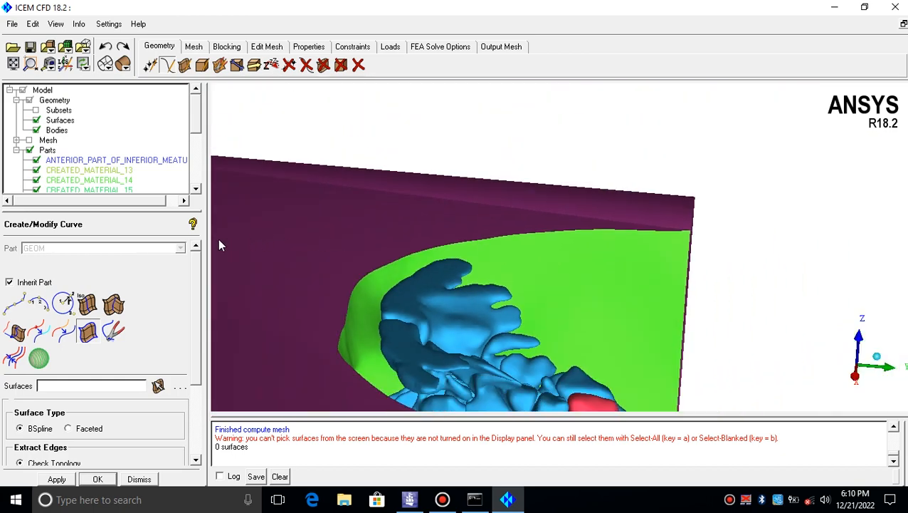
left_click(157, 386)
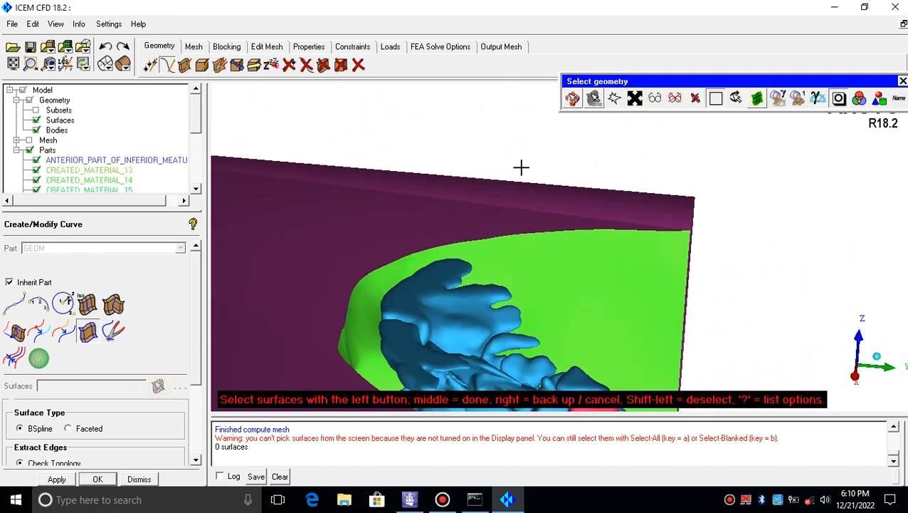
left_click(653, 98)
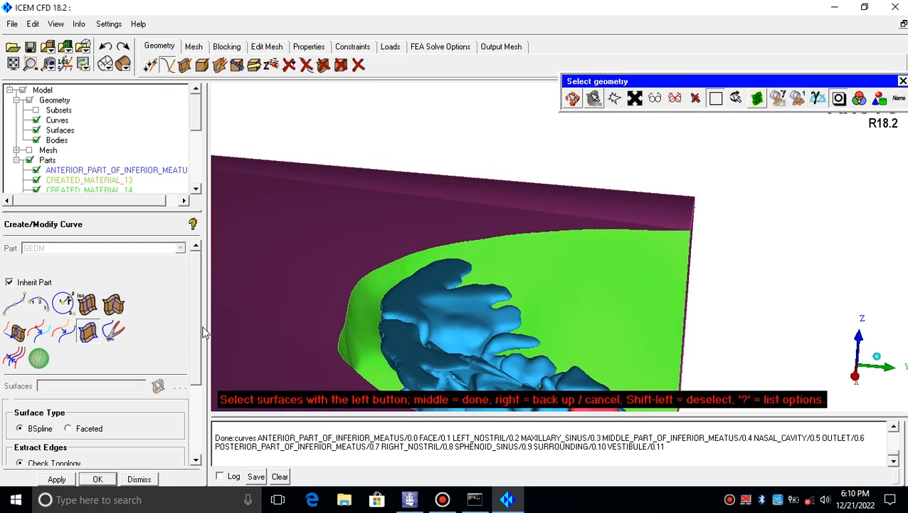
left_click(36, 130)
middle_click(359, 258)
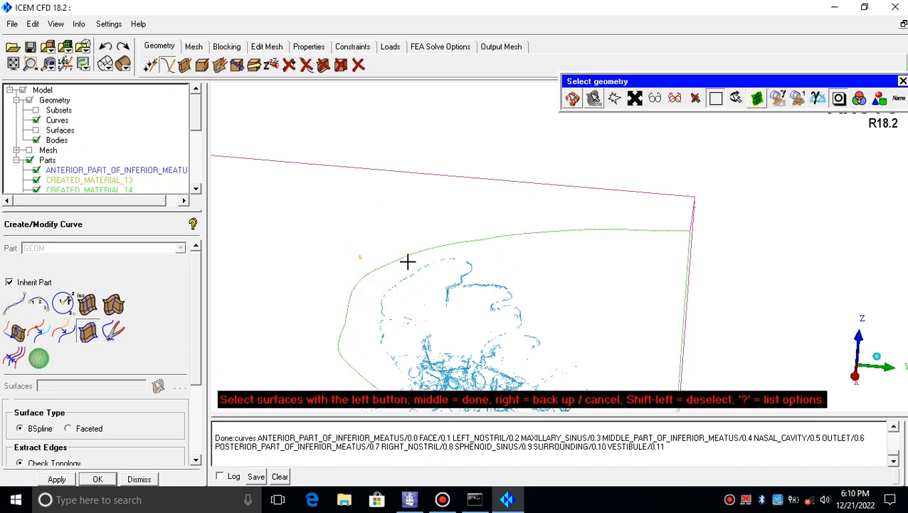
Orbit and zoom around the extracted curves to inspect the domain edges
left_click_drag(450, 231, 594, 287)
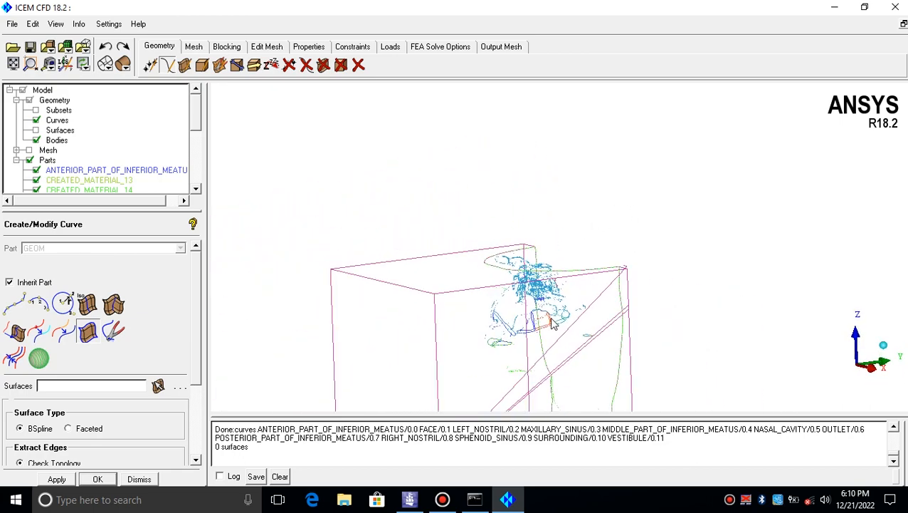
left_click_drag(554, 323, 487, 249)
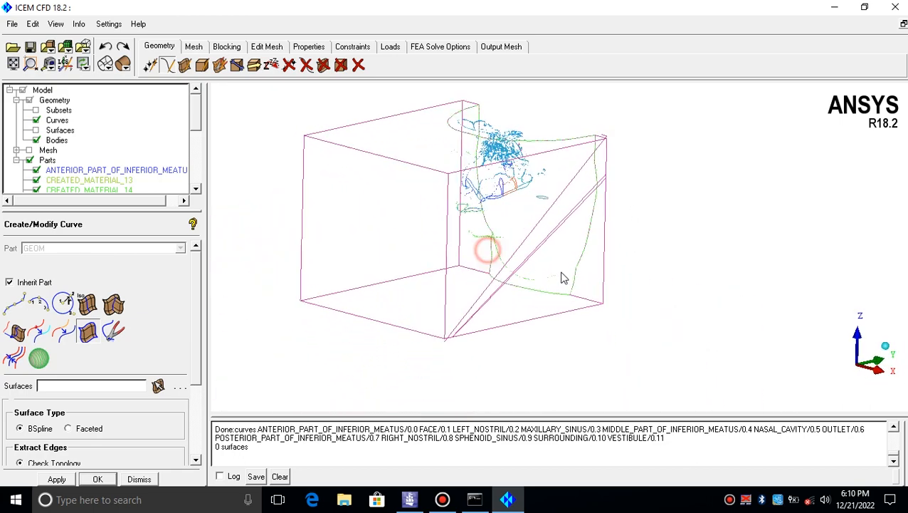
left_click_drag(562, 277, 372, 289)
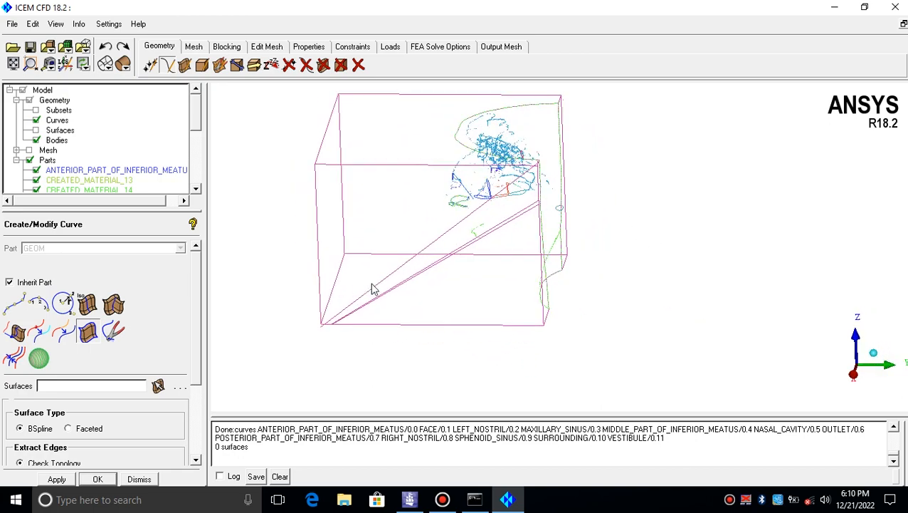
scroll(419, 219, "up", 3)
middle_click_drag(423, 233, 453, 285)
left_click_drag(454, 276, 477, 240)
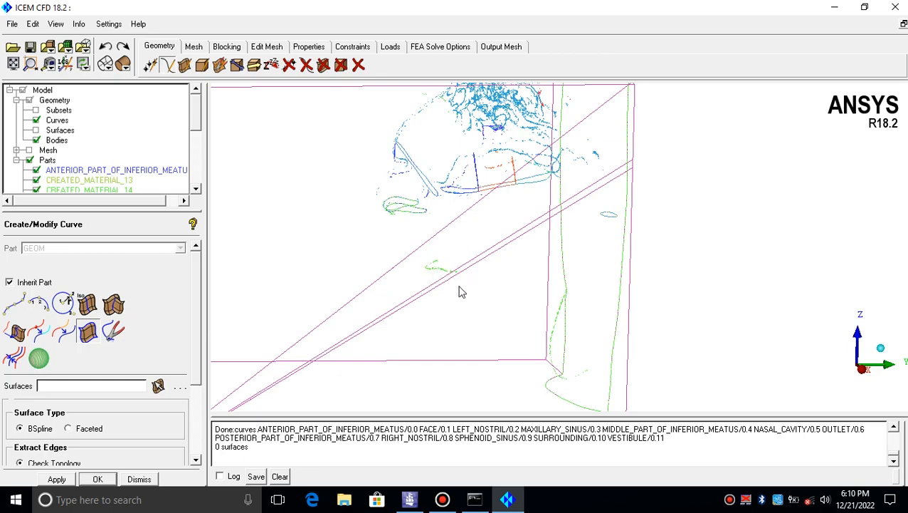
left_click_drag(462, 291, 332, 286)
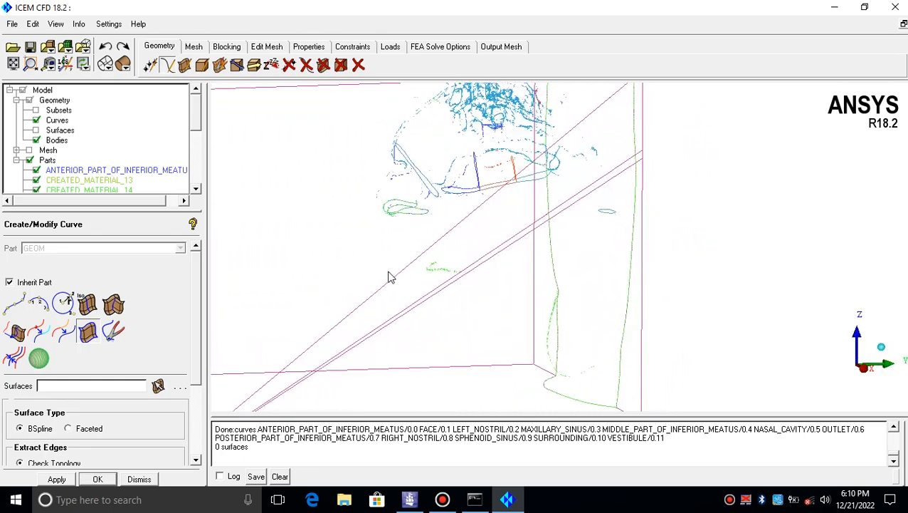
left_click_drag(388, 278, 425, 249)
scroll(451, 229, "up", 8)
left_click_drag(505, 255, 540, 253)
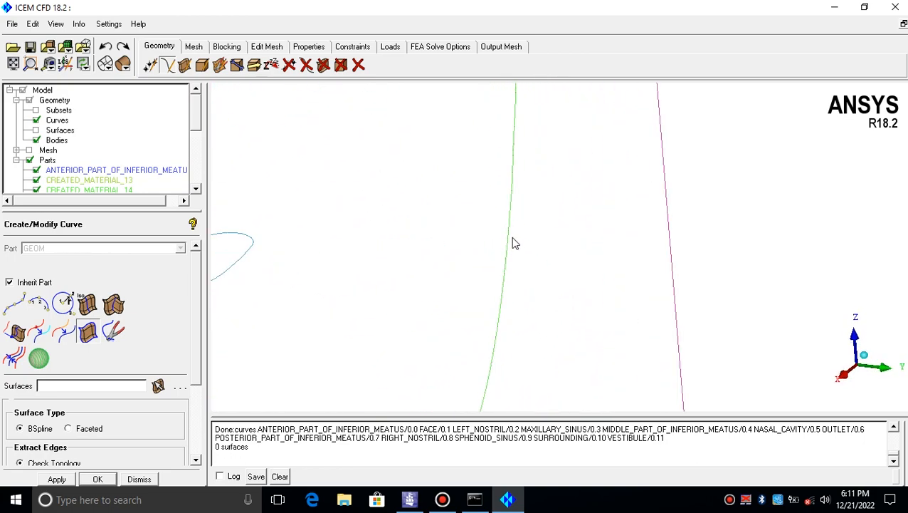
left_click_drag(512, 238, 530, 227)
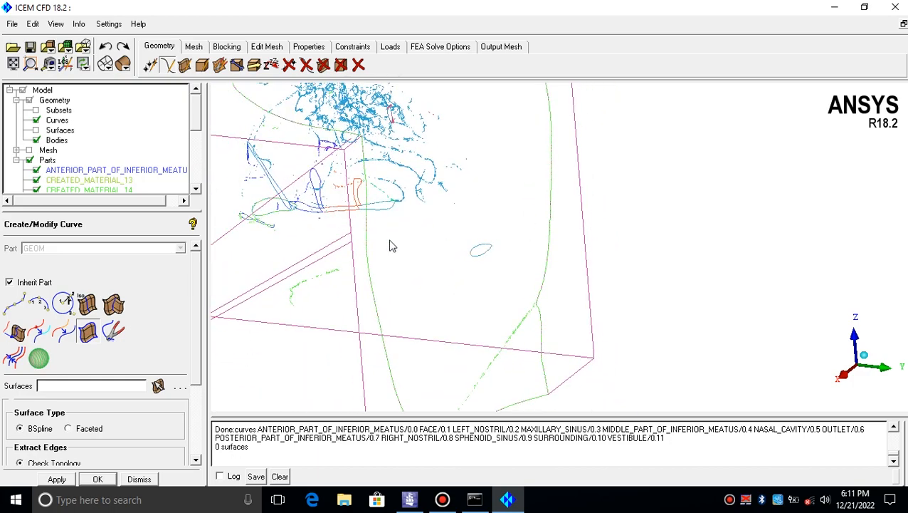
left_click_drag(392, 244, 690, 284)
left_click_drag(488, 209, 348, 224)
left_click_drag(460, 205, 488, 252)
middle_click_drag(490, 252, 496, 307)
right_click_drag(496, 307, 521, 214)
middle_click_drag(521, 215, 551, 227)
left_click_drag(553, 231, 482, 195)
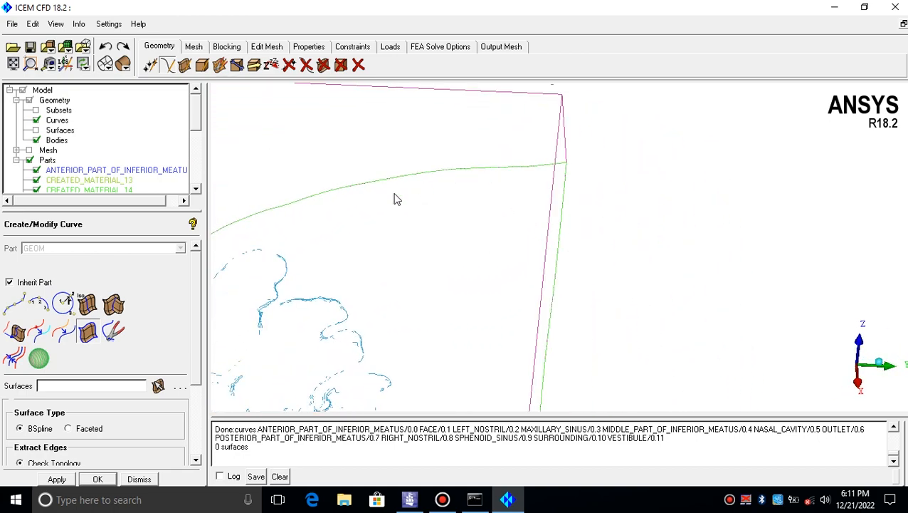
left_click_drag(409, 265, 526, 231)
left_click_drag(580, 344, 561, 250)
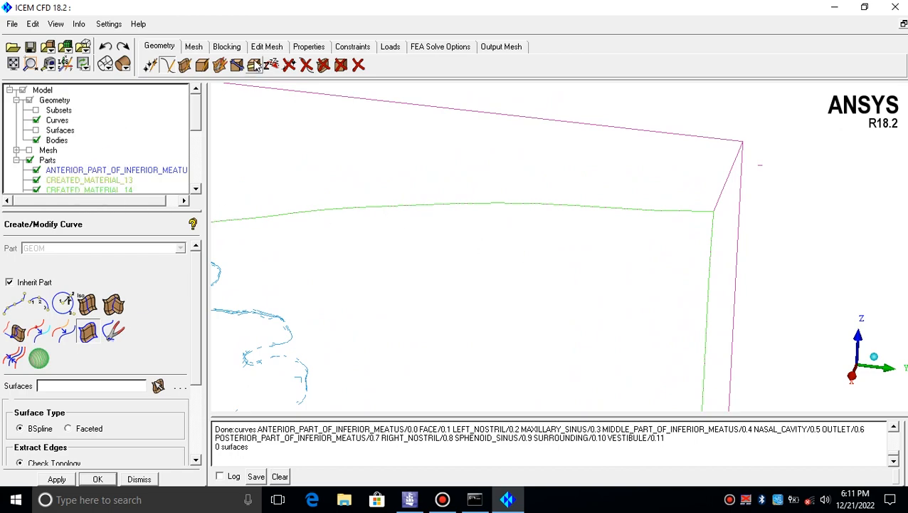
Compute a Tetra/Mixed volume mesh with the Robust (Octree) method, accepting the autosizing option
left_click(194, 46)
left_click(271, 65)
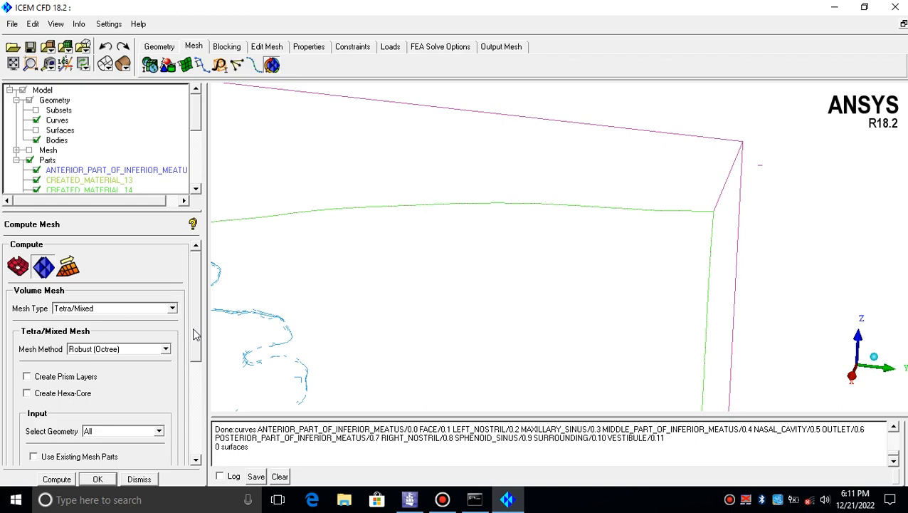
left_click_drag(194, 333, 199, 312)
left_click(57, 478)
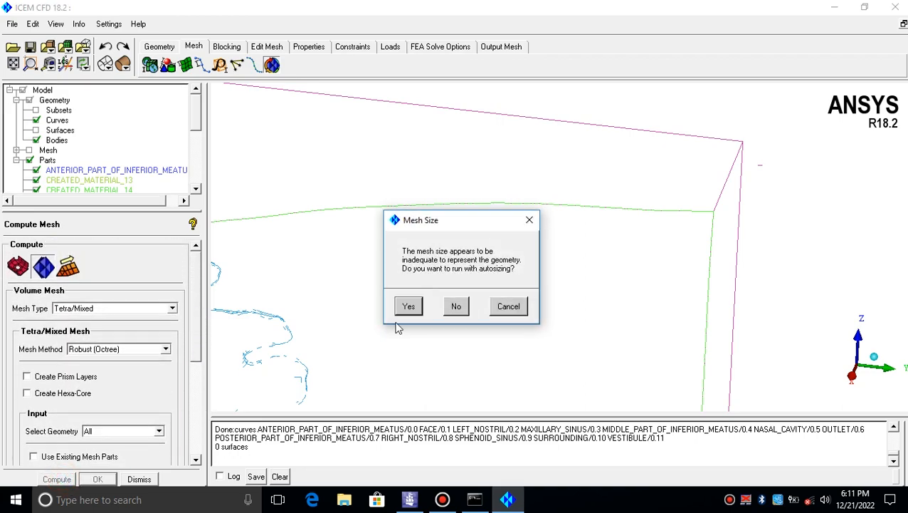
left_click(414, 308)
left_click(445, 304)
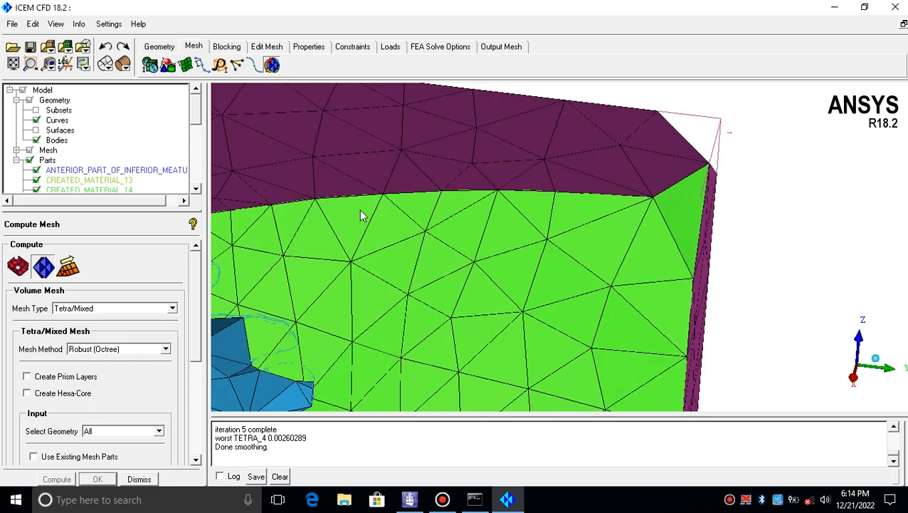
Orbit and zoom to inspect the volume mesh along the top edge and corner of the domain
middle_click_drag(367, 213, 501, 246)
scroll(462, 216, "down", 6)
scroll(461, 216, "up", 5)
scroll(499, 231, "up", 5)
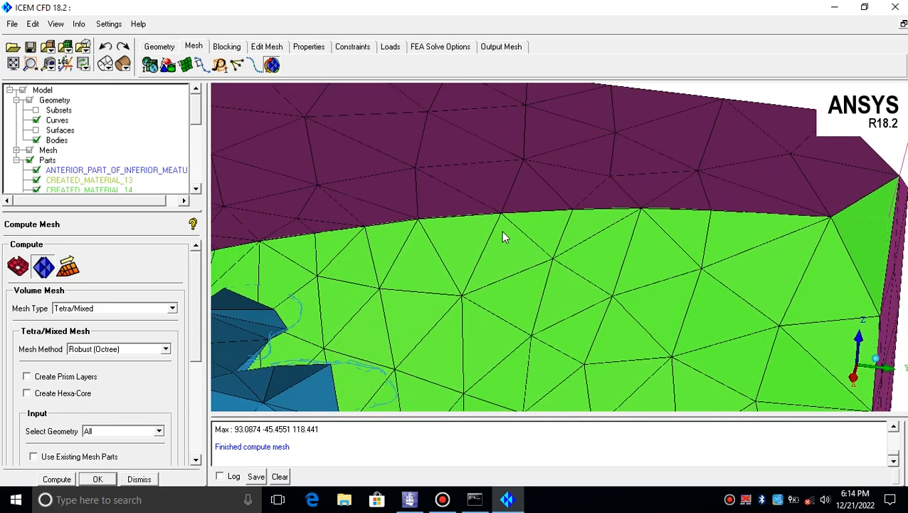
scroll(554, 239, "down", 3)
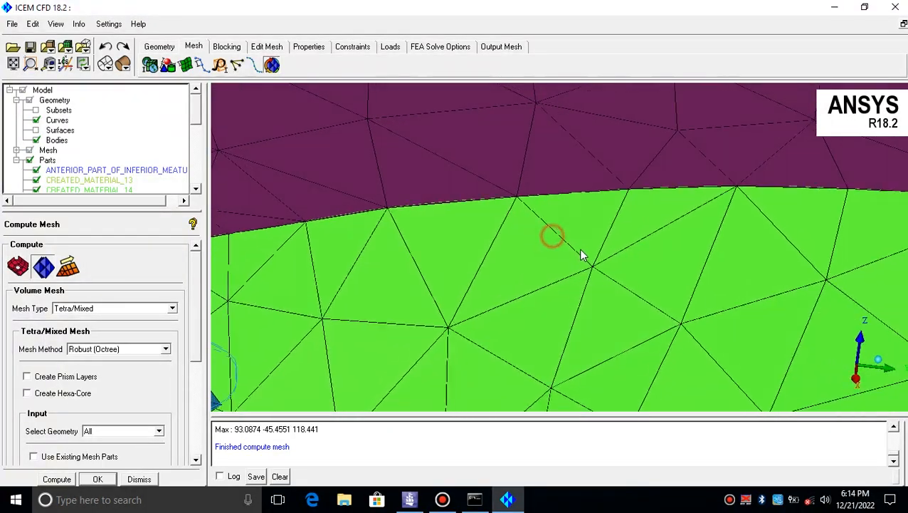
scroll(547, 229, "up", 3)
scroll(547, 229, "down", 2)
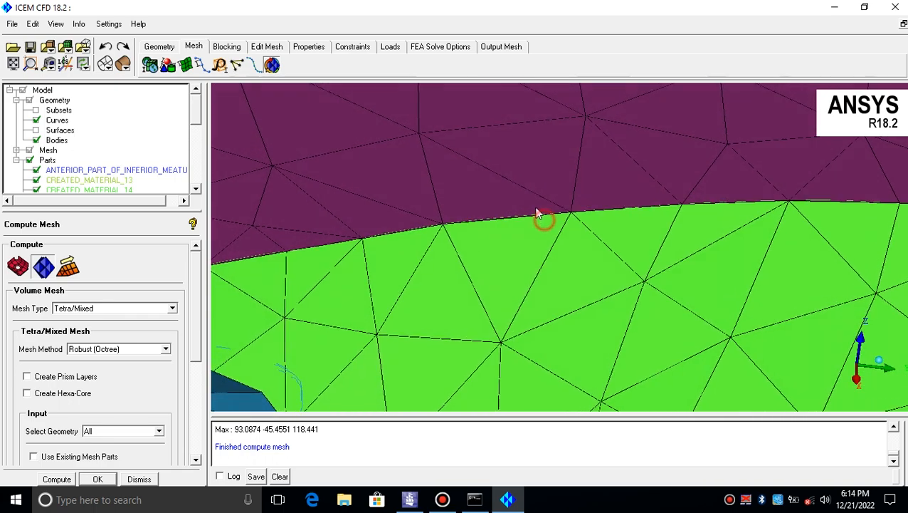
scroll(541, 217, "up", 2)
middle_click_drag(541, 238, 472, 235)
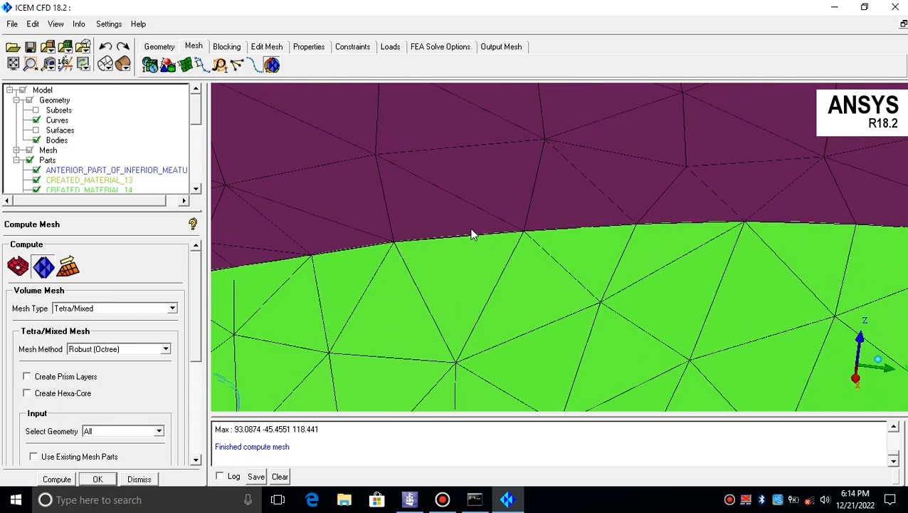
left_click_drag(474, 237, 317, 244)
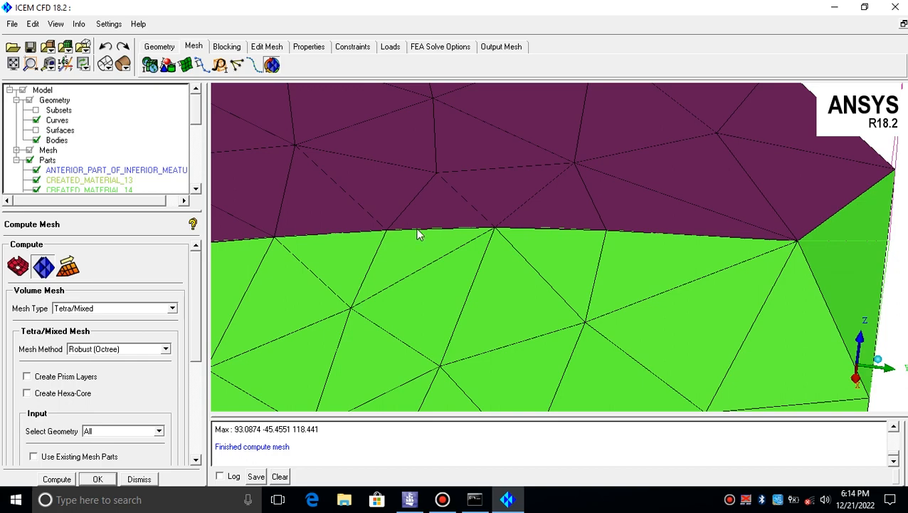
middle_click_drag(678, 244, 383, 300)
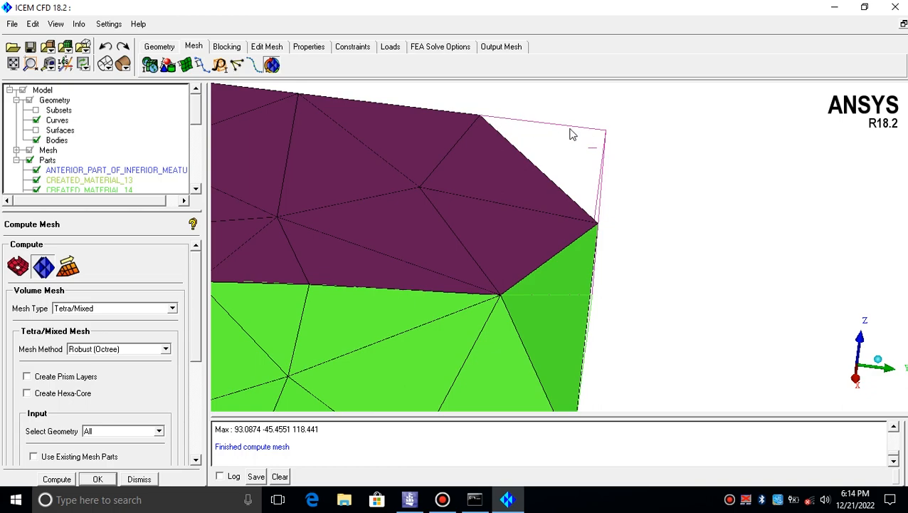
left_click_drag(424, 225, 574, 205)
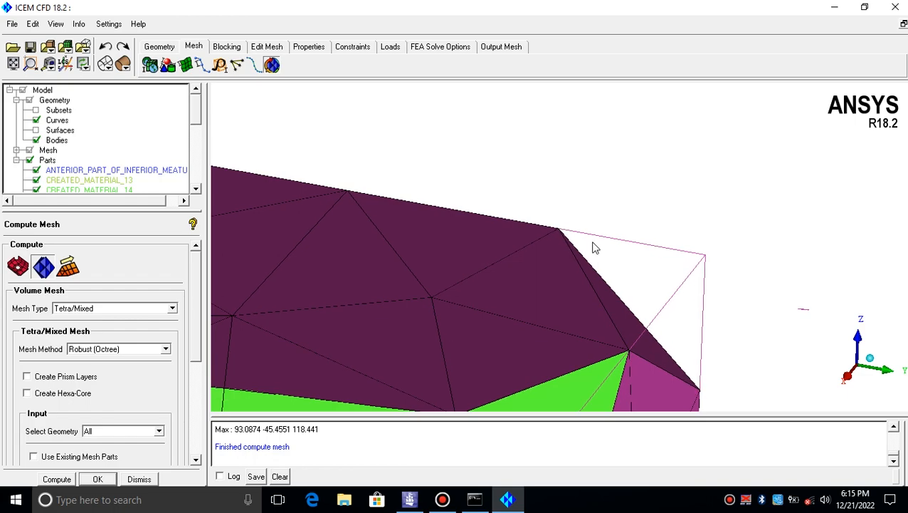
middle_click_drag(591, 241, 497, 154)
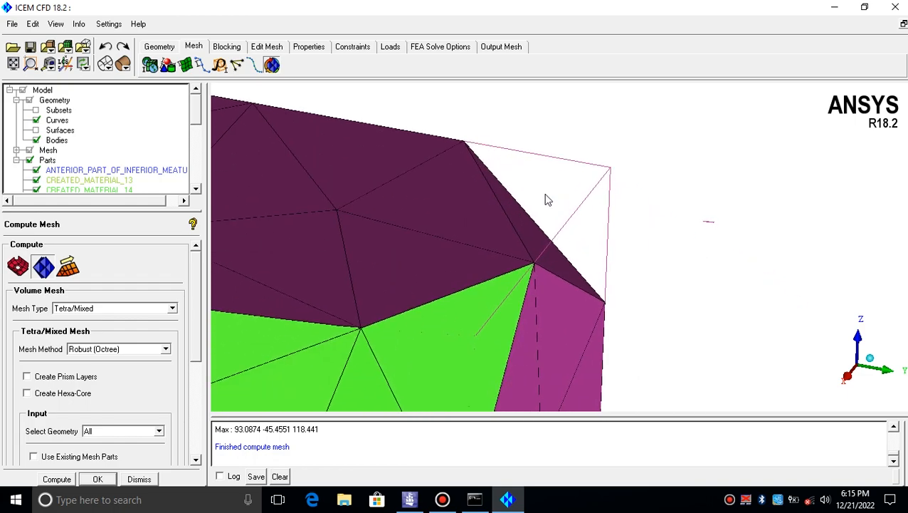
scroll(396, 221, "down", 5)
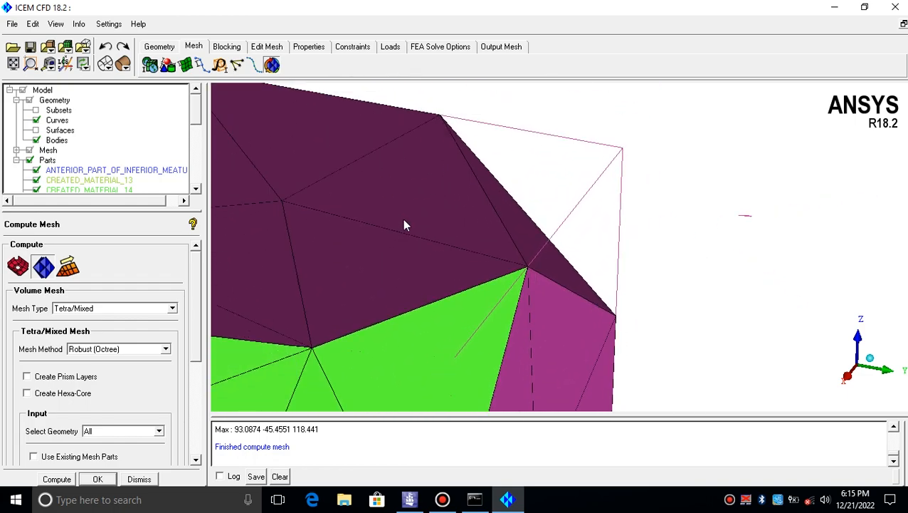
mouse_move(411, 223)
left_mouse_down()
mouse_move(414, 244)
mouse_move(400, 248)
mouse_move(436, 145)
mouse_move(466, 194)
mouse_move(380, 115)
mouse_move(261, 182)
mouse_move(378, 140)
mouse_move(384, 190)
mouse_move(416, 189)
left_mouse_up()
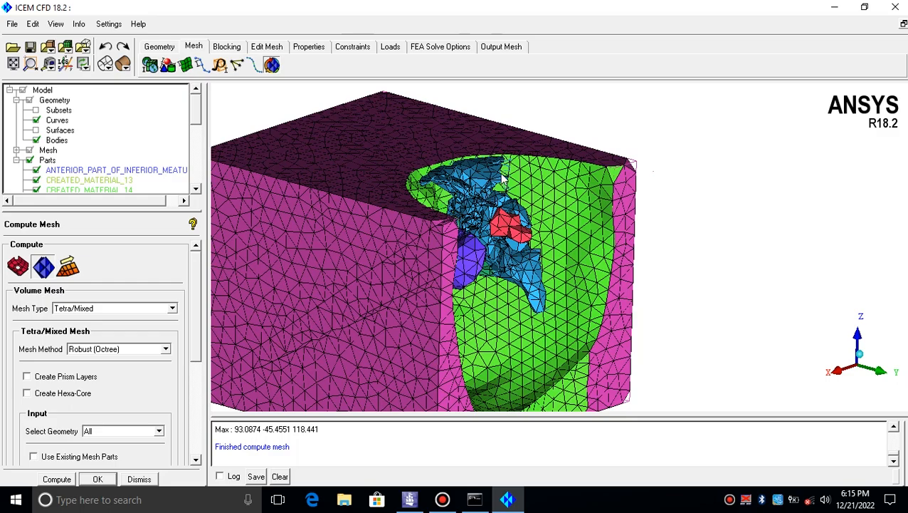
Orbit and zoom around the nasal cavity mesh to inspect the element sizes near its surfaces
right_click_drag(522, 145, 514, 240)
left_click_drag(514, 240, 594, 274)
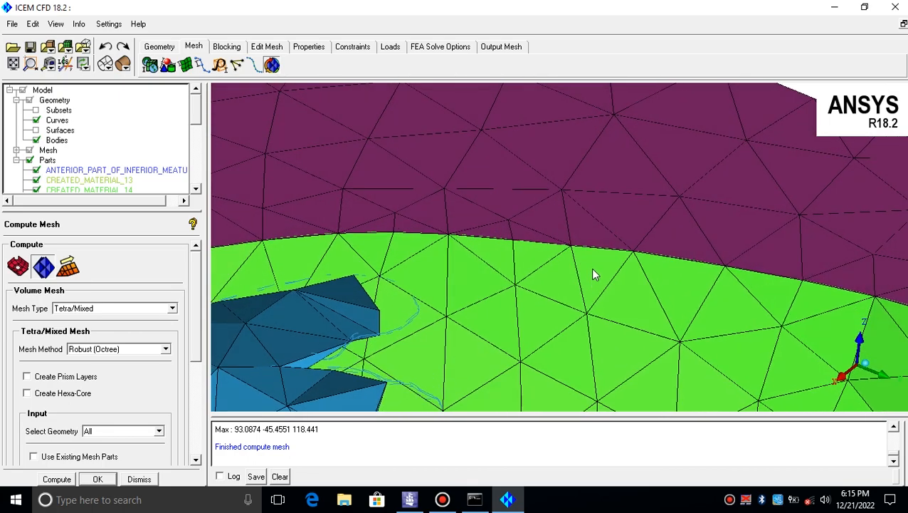
left_click_drag(599, 232, 546, 274)
scroll(546, 275, "down", 10)
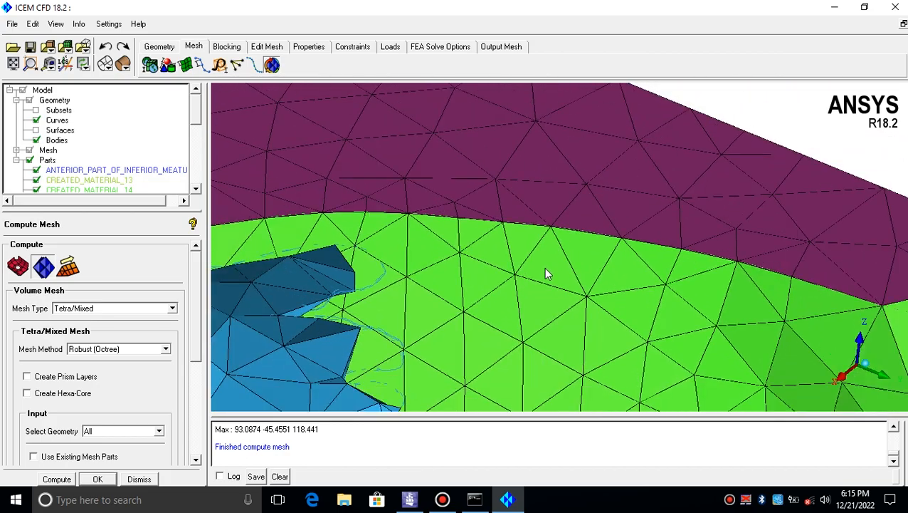
middle_click_drag(567, 192, 526, 237)
scroll(557, 210, "up", 4)
scroll(557, 215, "up", 6)
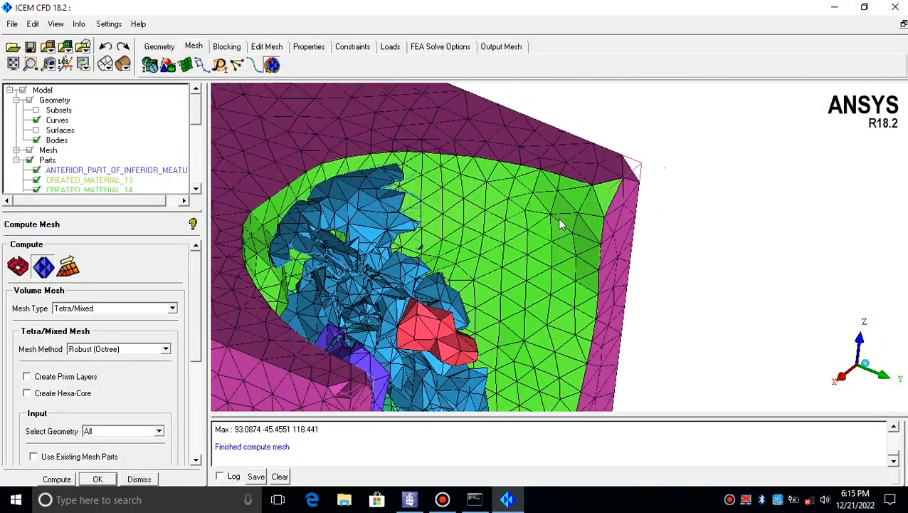
middle_click_drag(571, 240, 547, 253)
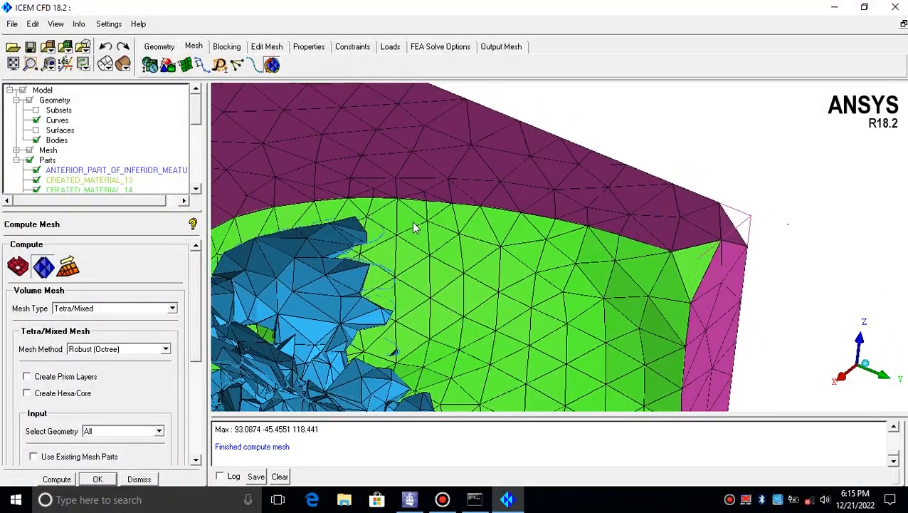
middle_click_drag(444, 216, 468, 217)
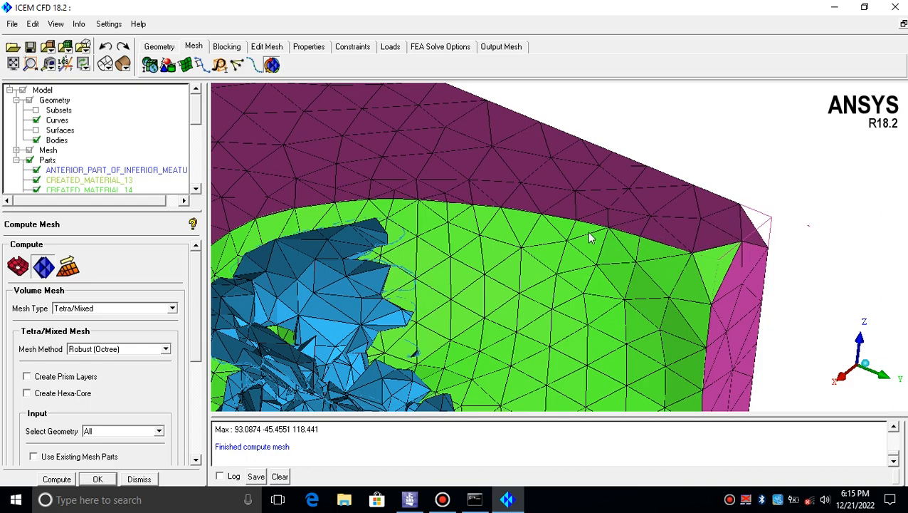
scroll(589, 237, "up", 4)
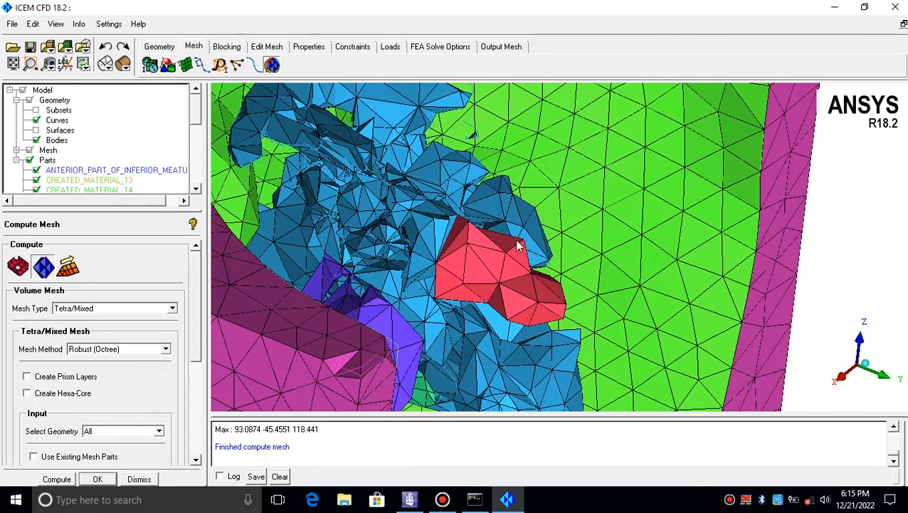
scroll(559, 242, "up", 5)
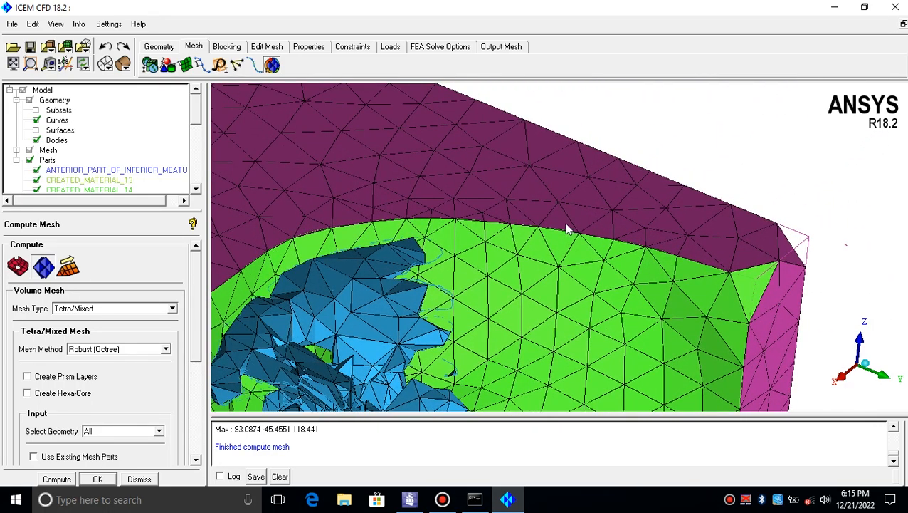
scroll(522, 215, "down", 2)
scroll(521, 217, "up", 3)
middle_click_drag(520, 226, 539, 208)
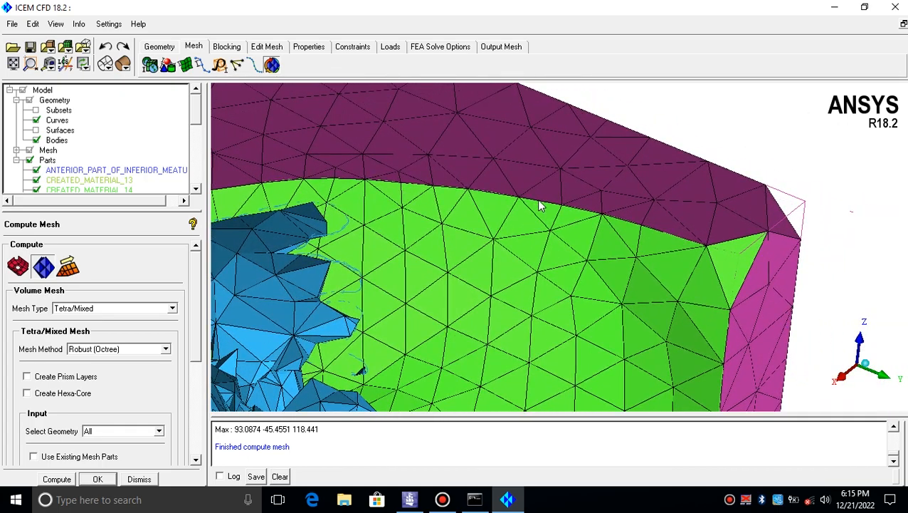
scroll(550, 215, "up", 3)
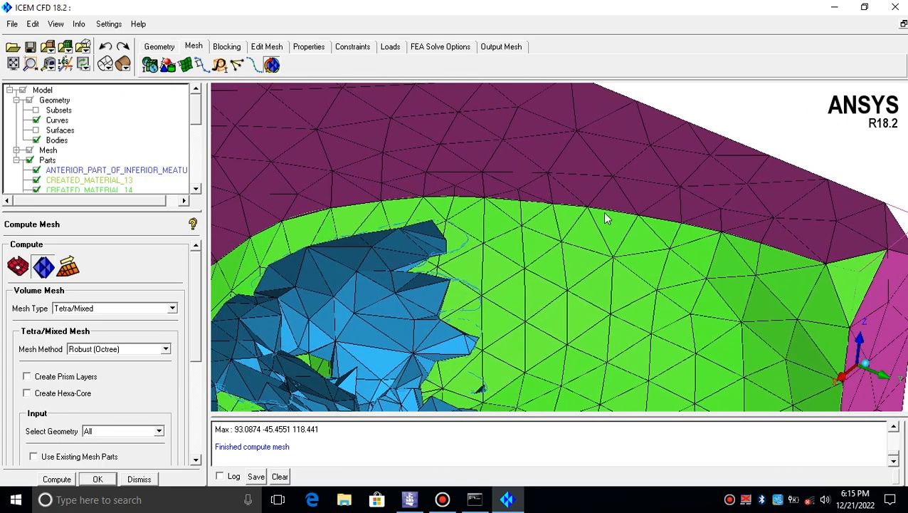
middle_click_drag(547, 225, 678, 294)
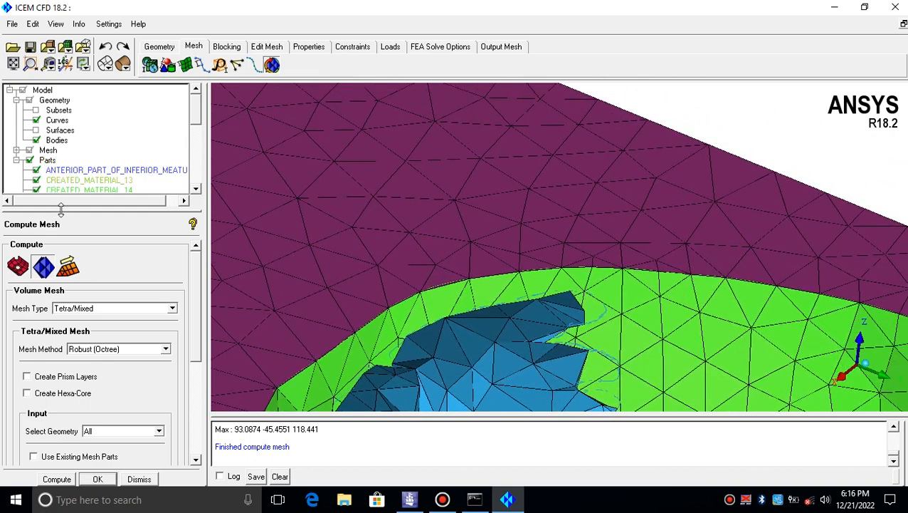
Enlarge the model tree and briefly hide then show the SURROUNDING part to inspect the mesh
left_click_drag(61, 208, 61, 388)
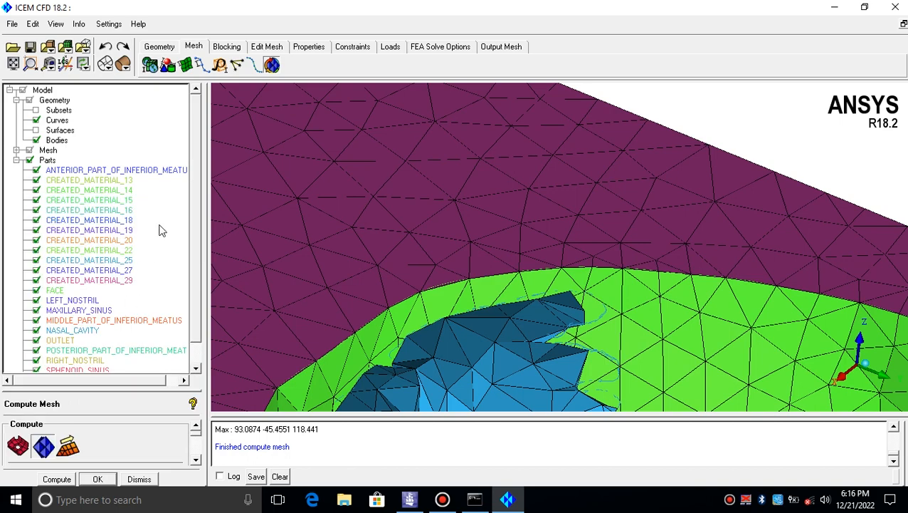
scroll(196, 154, "down", 1)
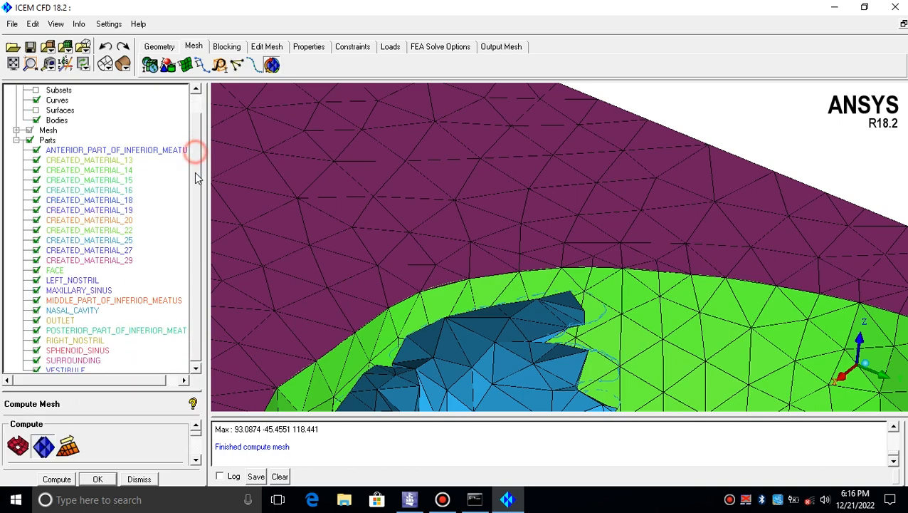
left_click(196, 368)
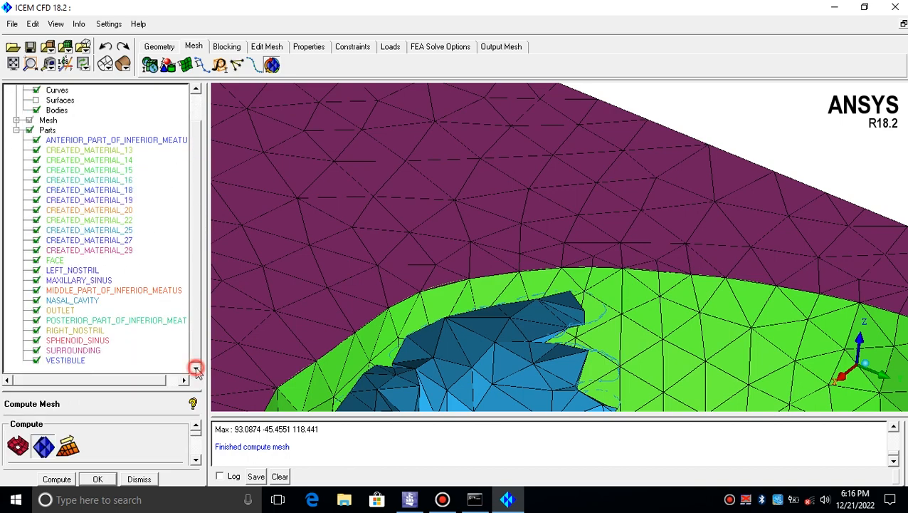
left_click(36, 351)
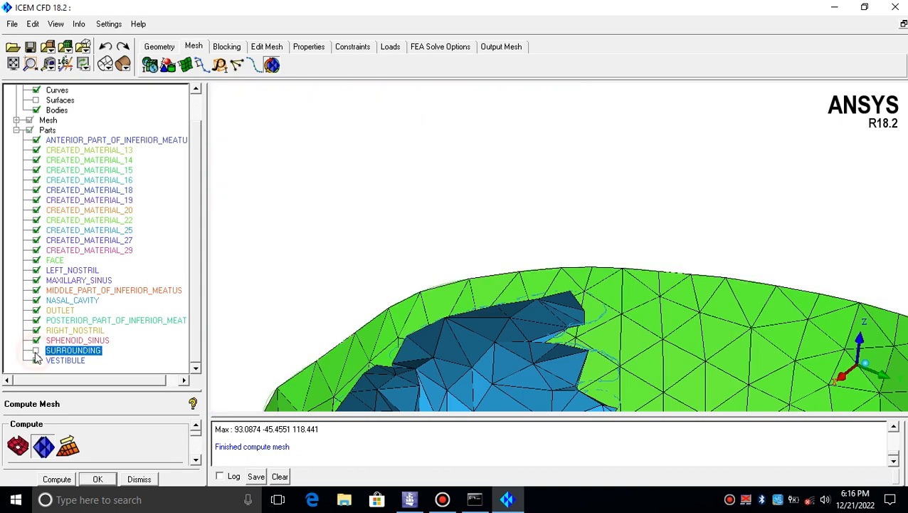
left_click(36, 351)
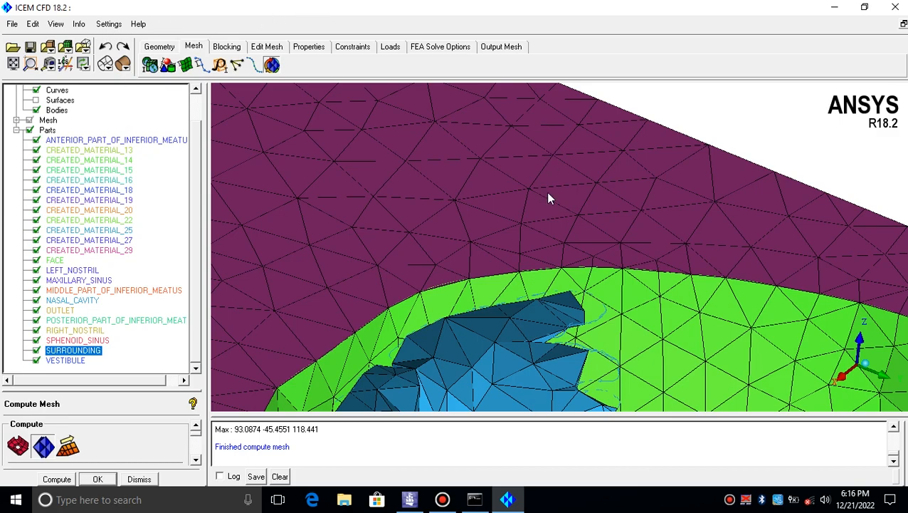
left_click_drag(565, 225, 475, 191)
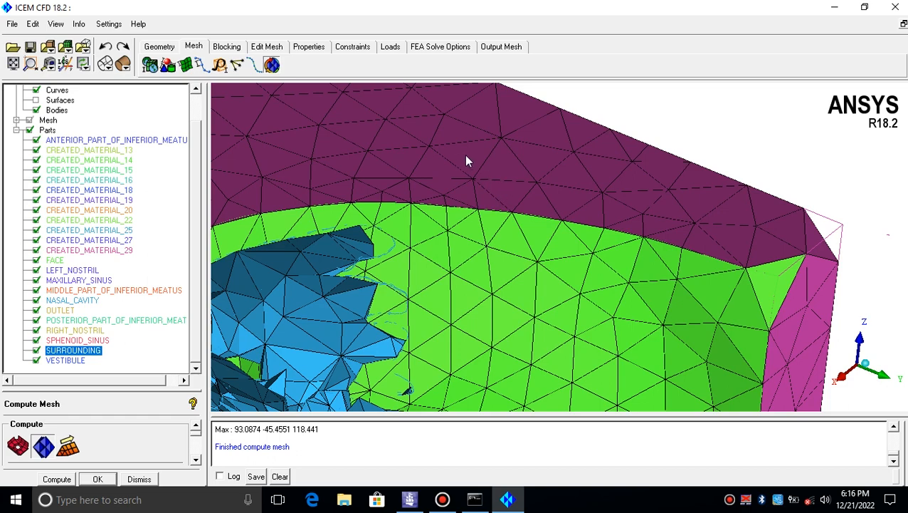
Open the general program settings and set the number of processors to 8, then apply
left_click(108, 24)
left_click(119, 36)
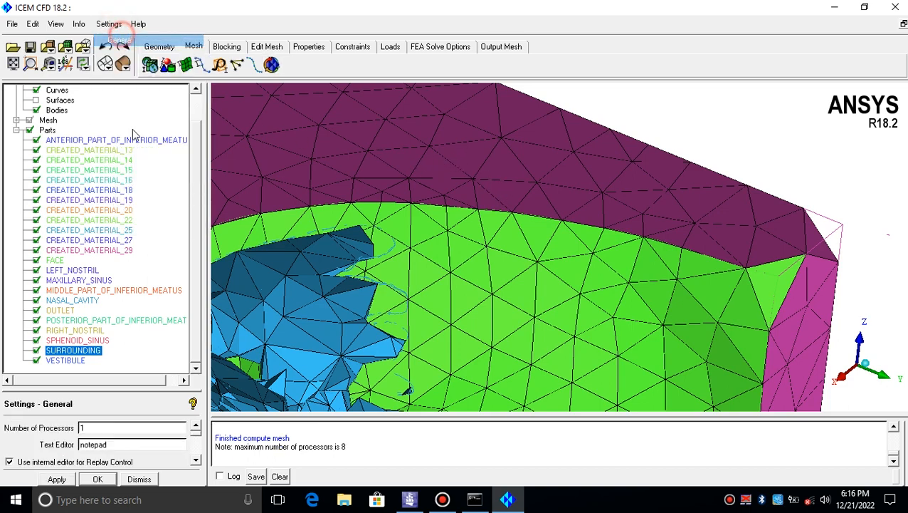
left_click_drag(164, 390, 142, 144)
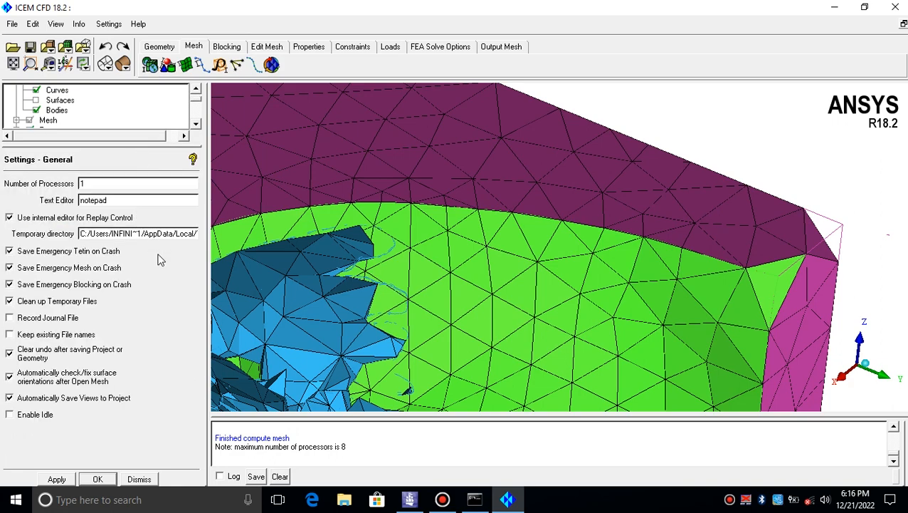
left_click(116, 28)
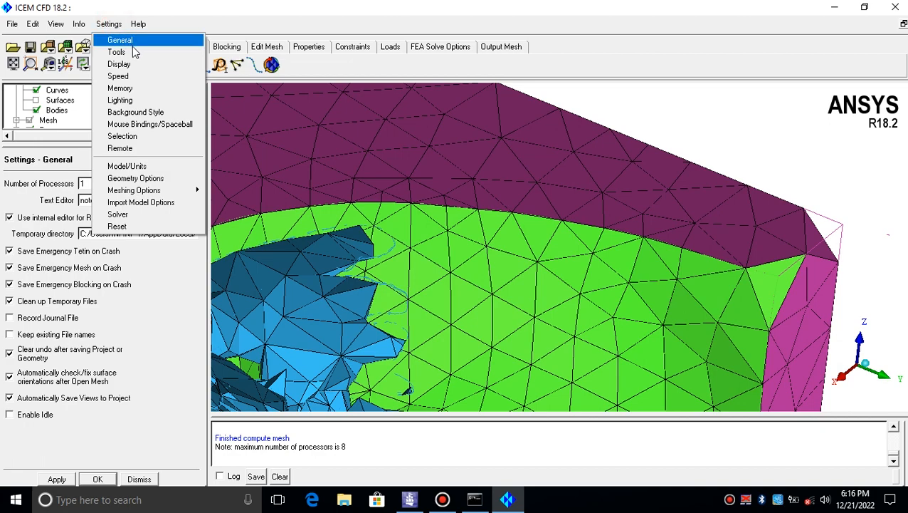
left_click(173, 348)
left_click(60, 184)
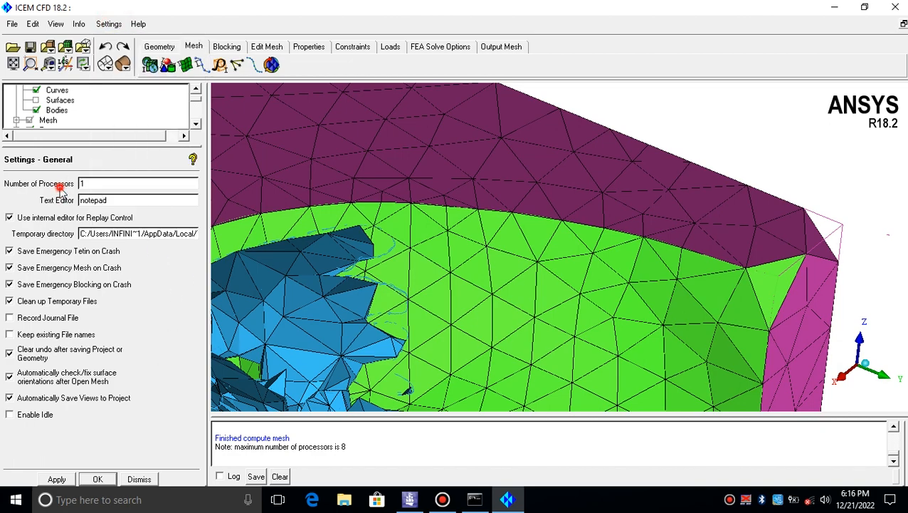
double_click(91, 183)
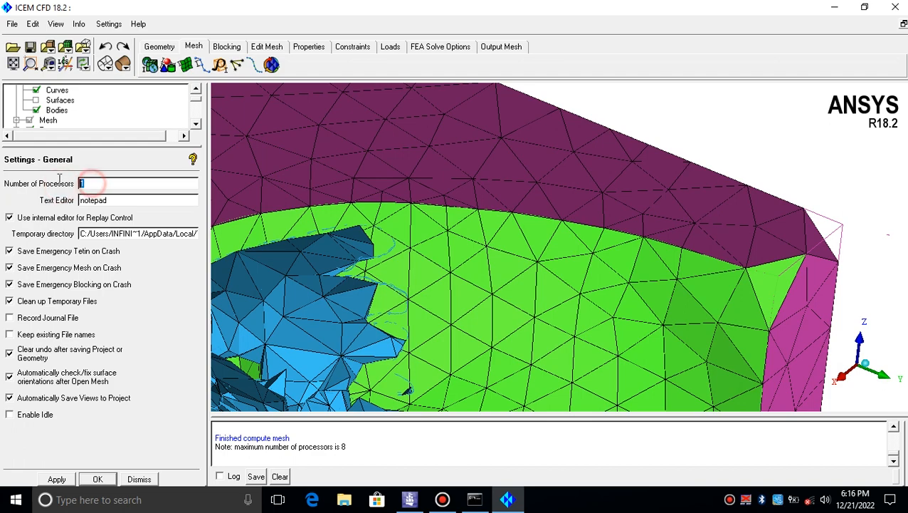
left_click(91, 180)
left_click_drag(97, 179, 78, 186)
left_click(99, 187)
left_click_drag(96, 183, 62, 184)
left_click(86, 182)
left_click(94, 180)
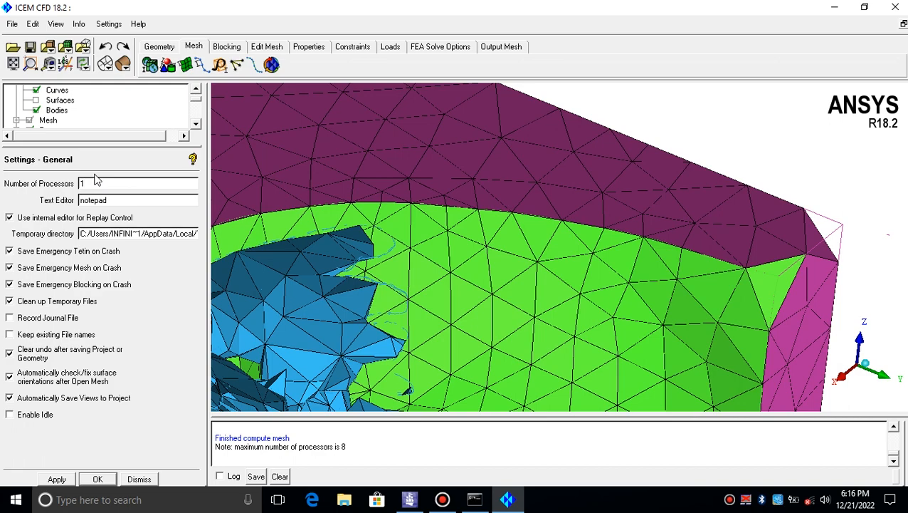
mouse_move(97, 139)
left_mouse_down()
mouse_move(142, 142)
mouse_move(97, 139)
left_mouse_up()
left_click(93, 182)
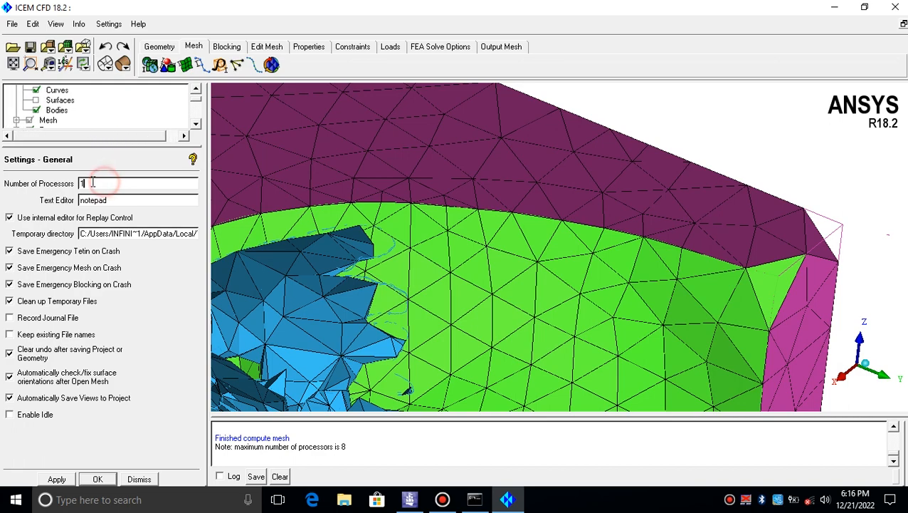
left_click_drag(92, 183, 70, 186)
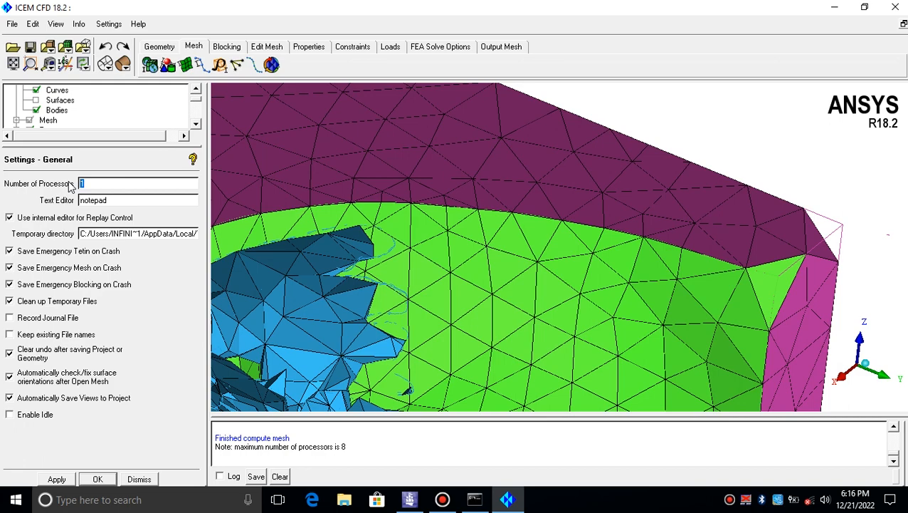
double_click(96, 183)
left_click(110, 183)
left_click(134, 184)
left_click_drag(76, 187, 106, 183)
double_click(112, 179)
double_click(84, 184)
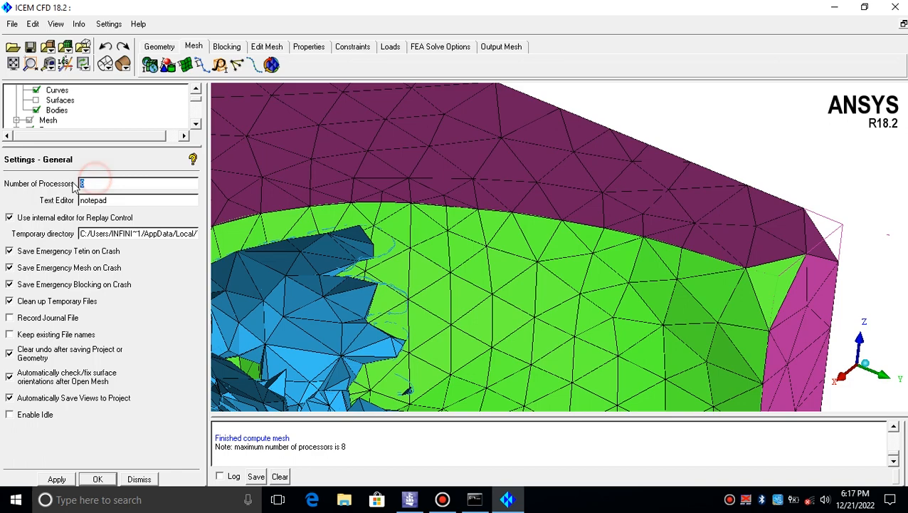
double_click(104, 184)
left_click(104, 185)
left_click_drag(105, 184, 81, 183)
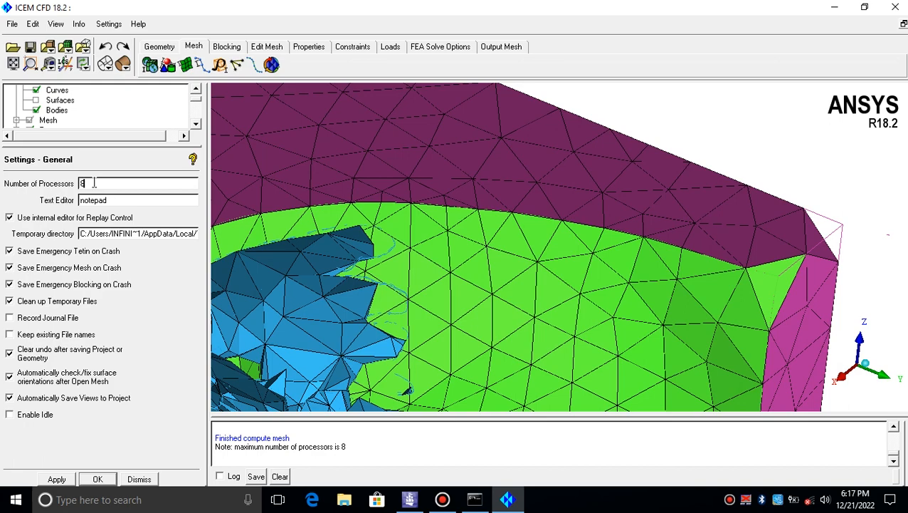
left_click_drag(95, 183, 80, 184)
double_click(94, 183)
left_click(57, 479)
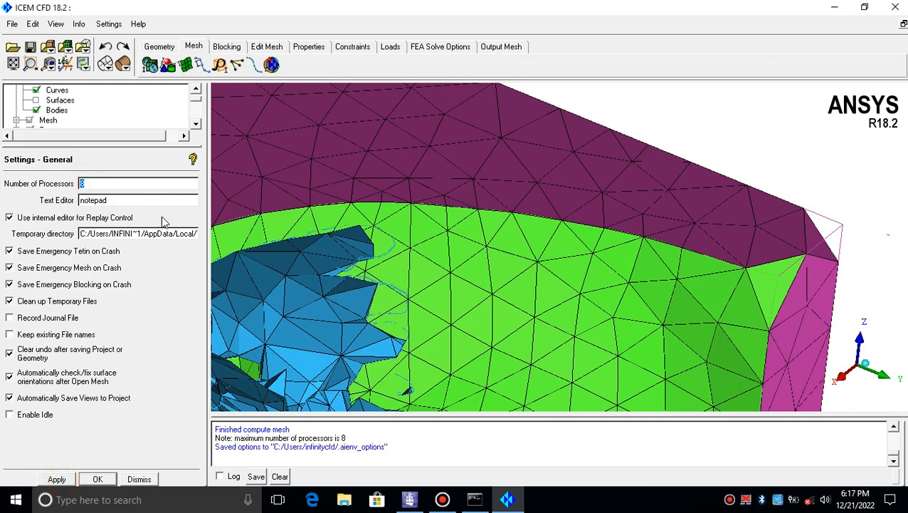
Orbit and zoom to re-inspect the volume mesh near the domain's upper edge and the nasal cavity
double_click(102, 183)
left_click_drag(151, 145, 152, 153)
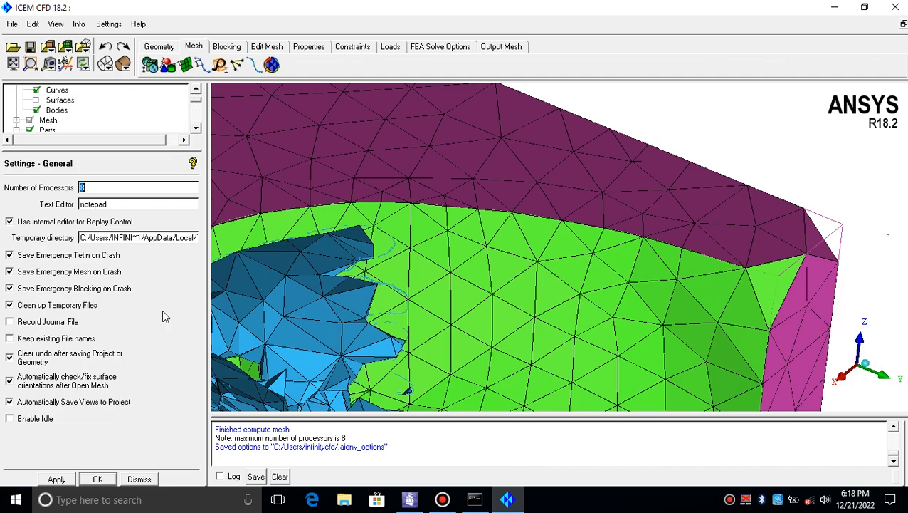
left_click_drag(494, 290, 531, 231)
scroll(530, 232, "up", 6)
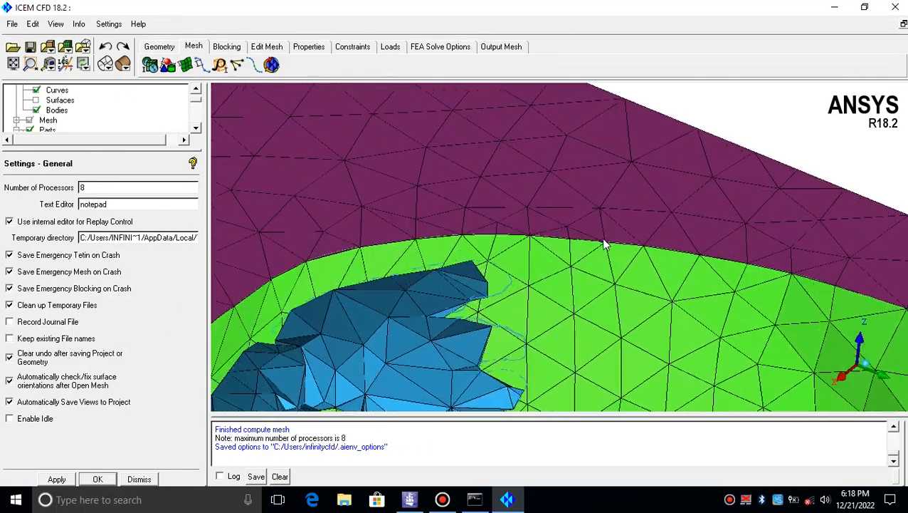
middle_click_drag(619, 234, 490, 209)
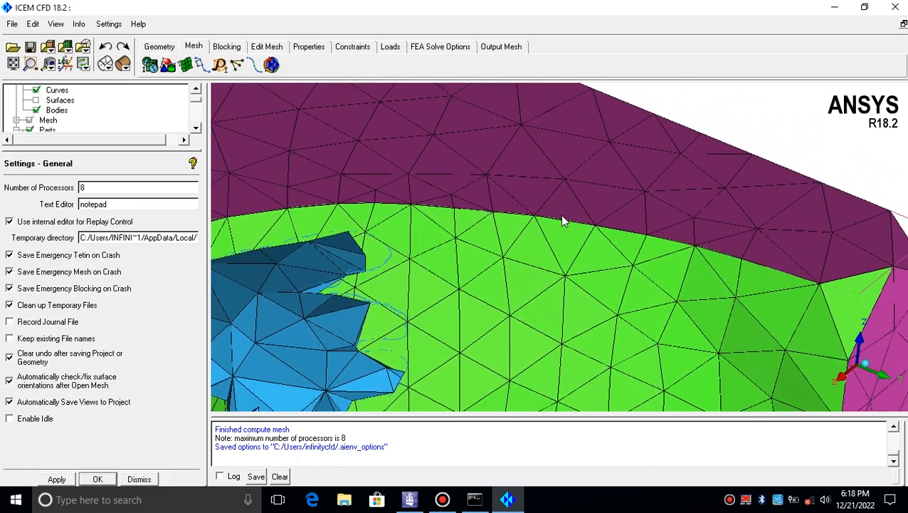
scroll(565, 215, "down", 5)
scroll(565, 214, "up", 5)
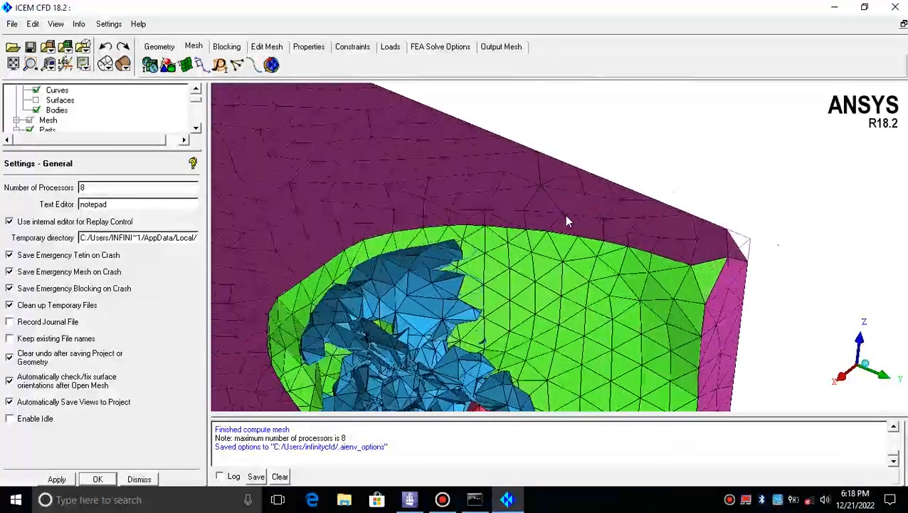